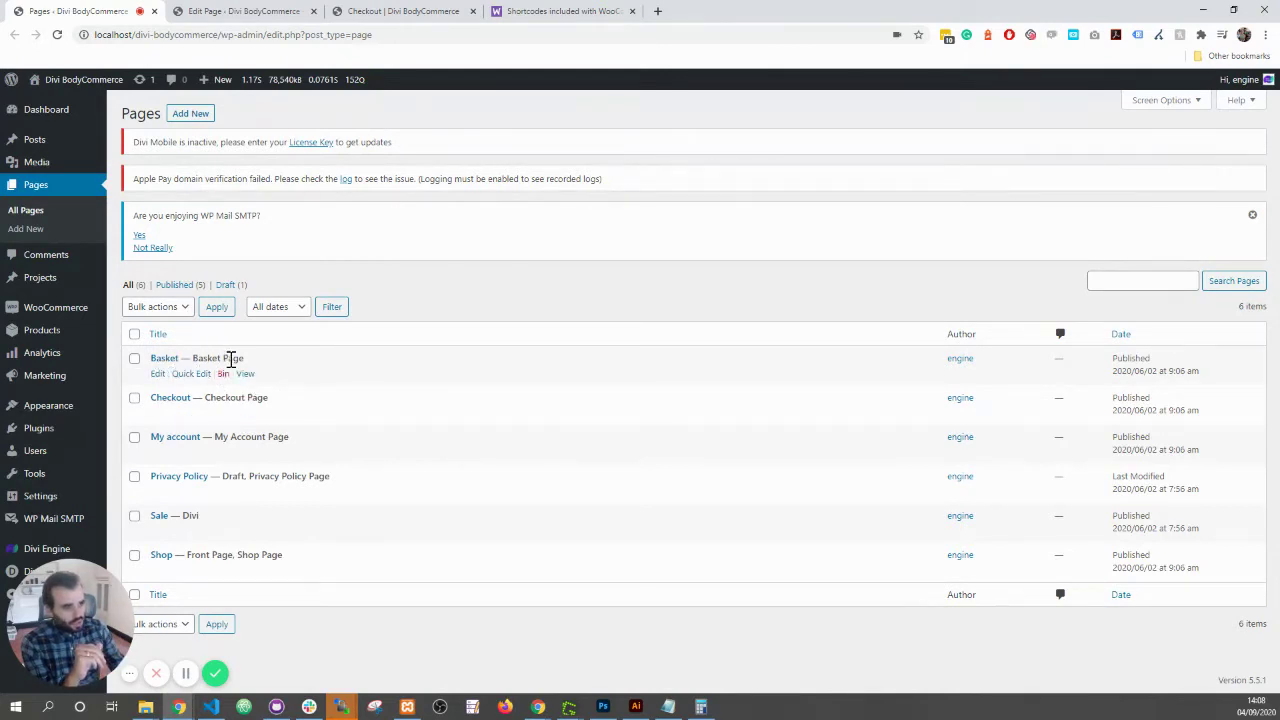
Step: Highlight the WooCommerce page labels beside the Checkout, My account and Shop entries in the Pages list
left_click_drag(312, 401, 198, 400)
left_click(281, 441)
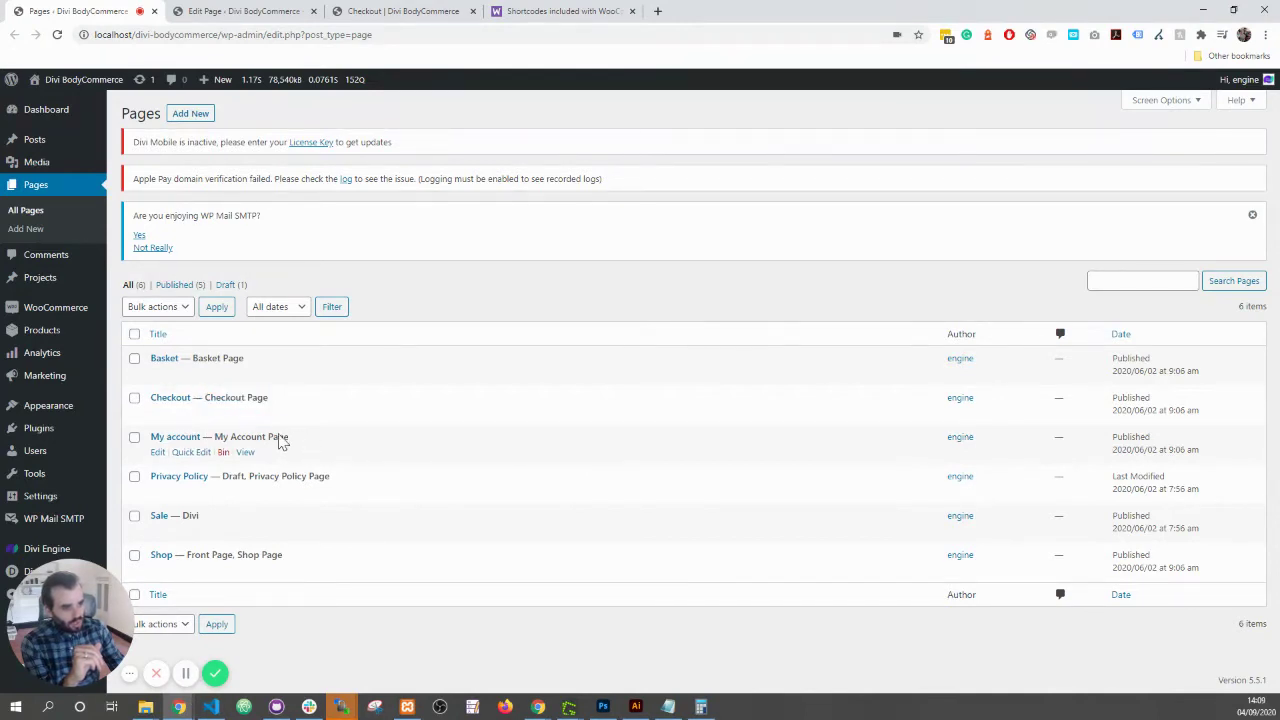
left_click_drag(289, 438, 211, 438)
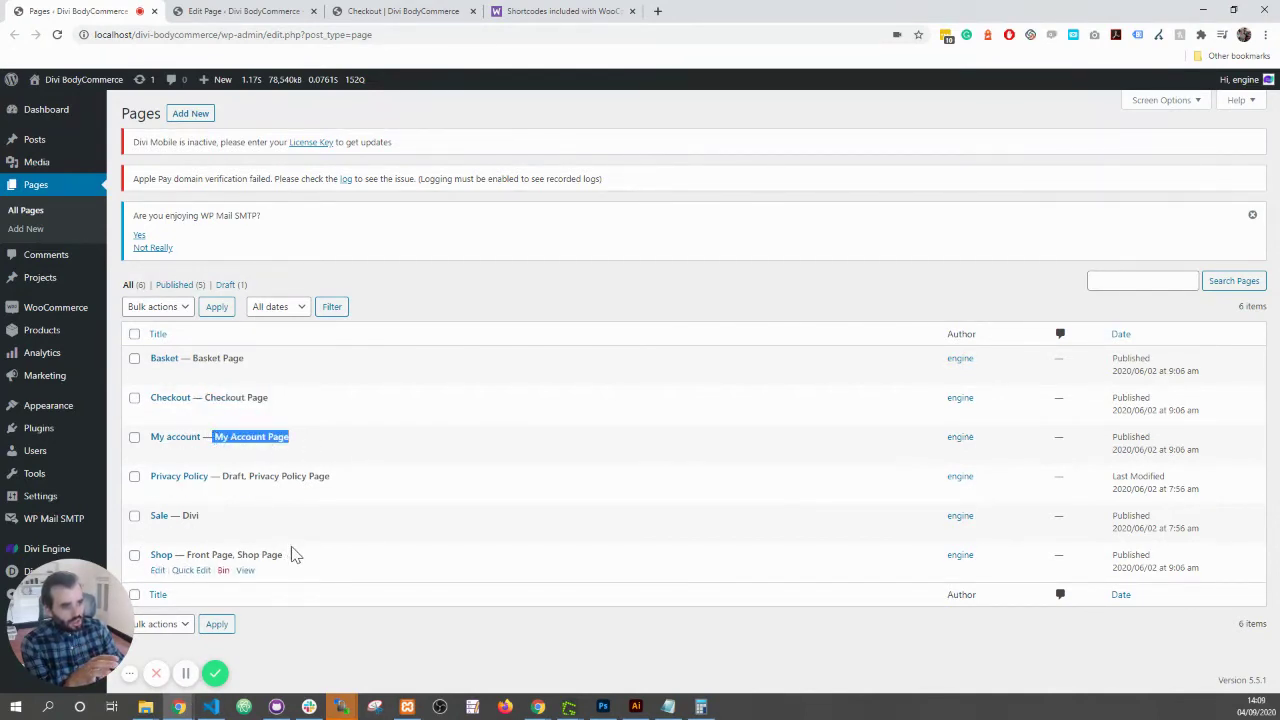
left_click_drag(283, 555, 238, 555)
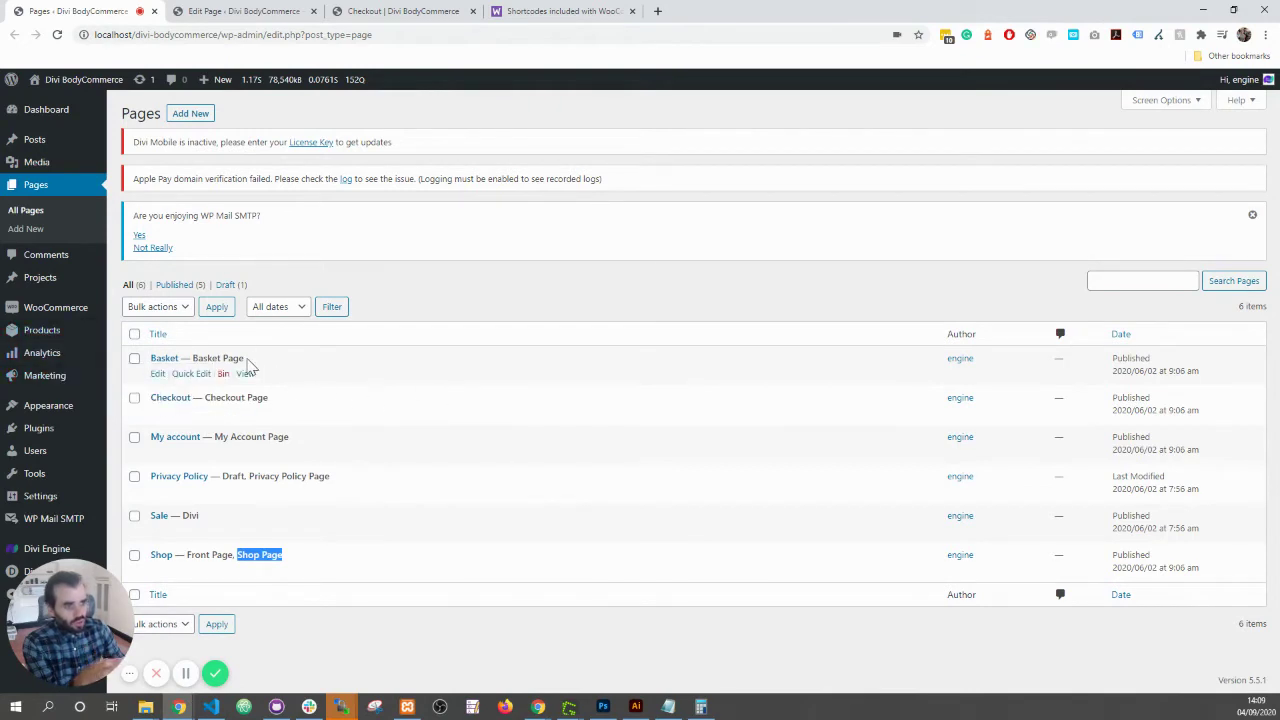
Step: Open the WooCommerce settings in a new browser tab and show the Advanced page setup
mouse_move(70, 310)
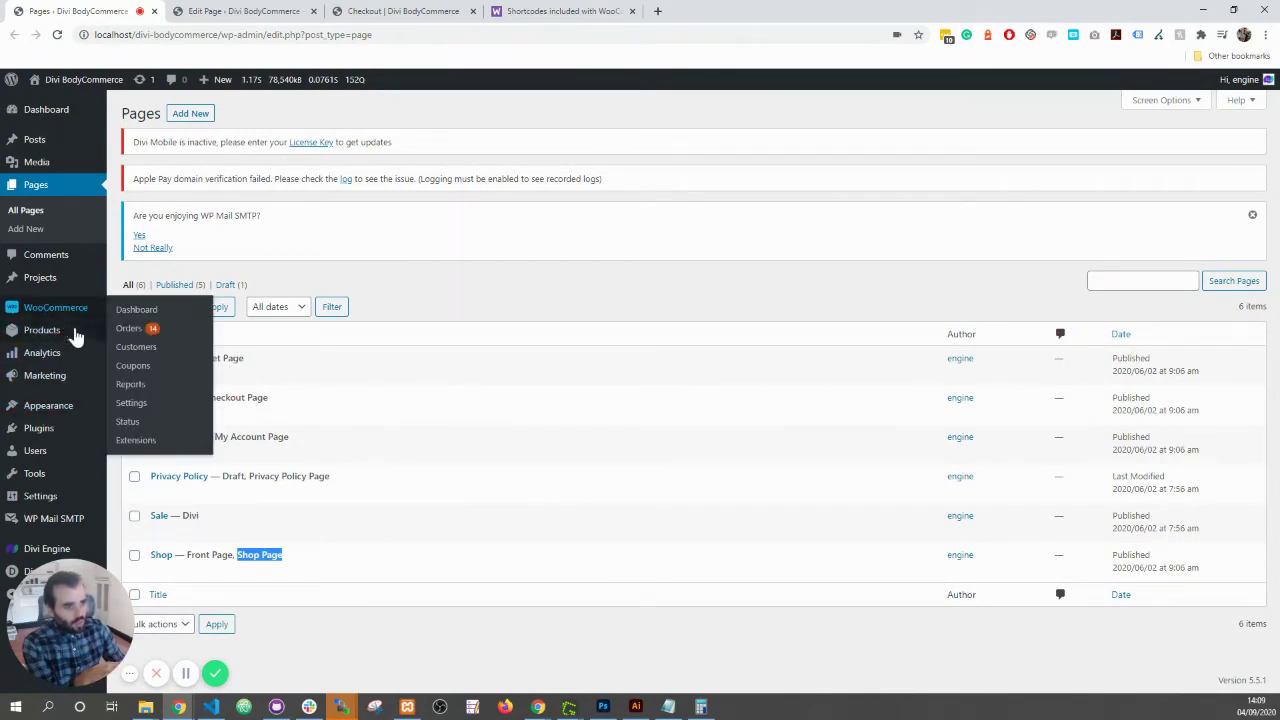
right_click(140, 403)
left_click(190, 412)
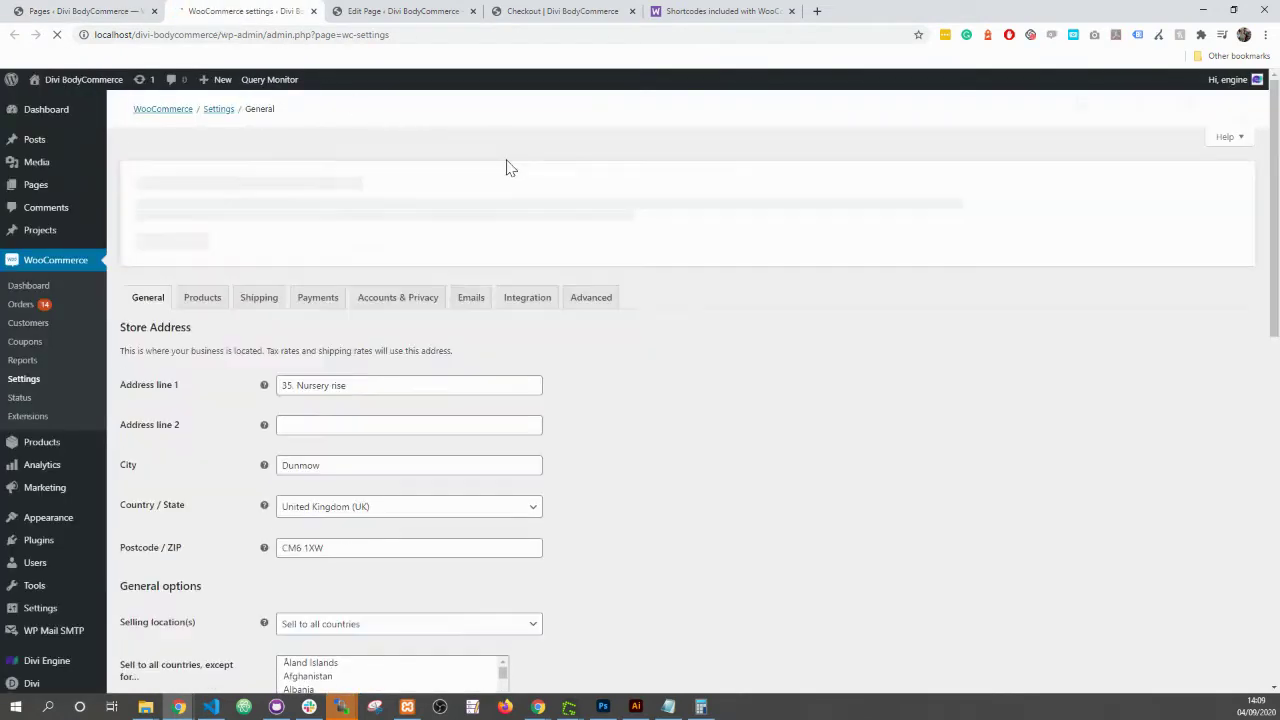
left_click(597, 298)
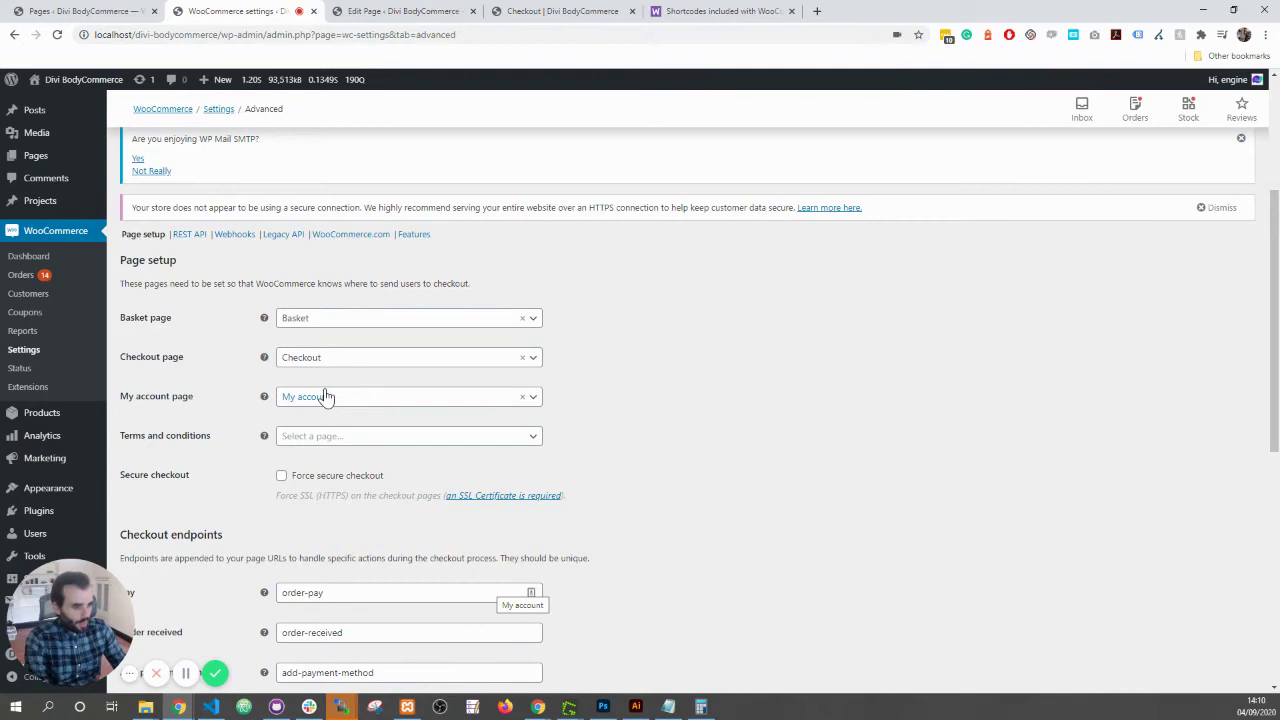
Step: Revisit the Pages list and compare the Checkout page's editor content with its live front-end page
left_click(125, 11)
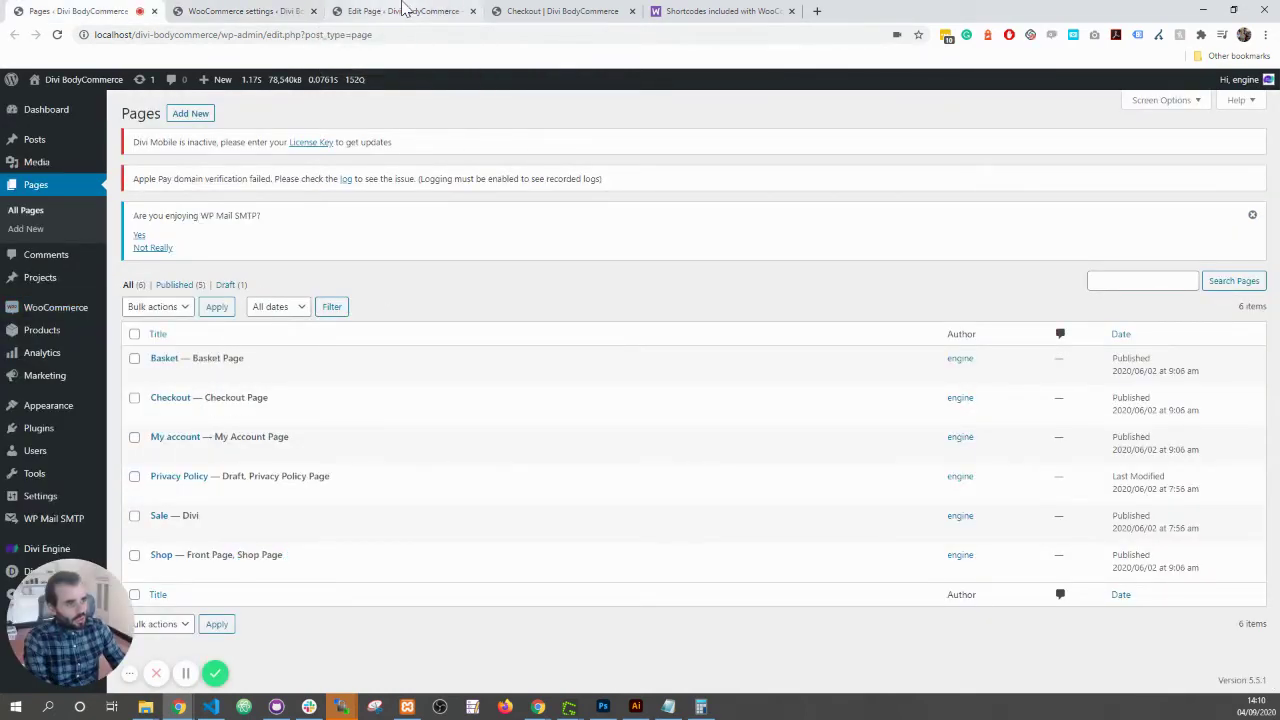
left_click(405, 11)
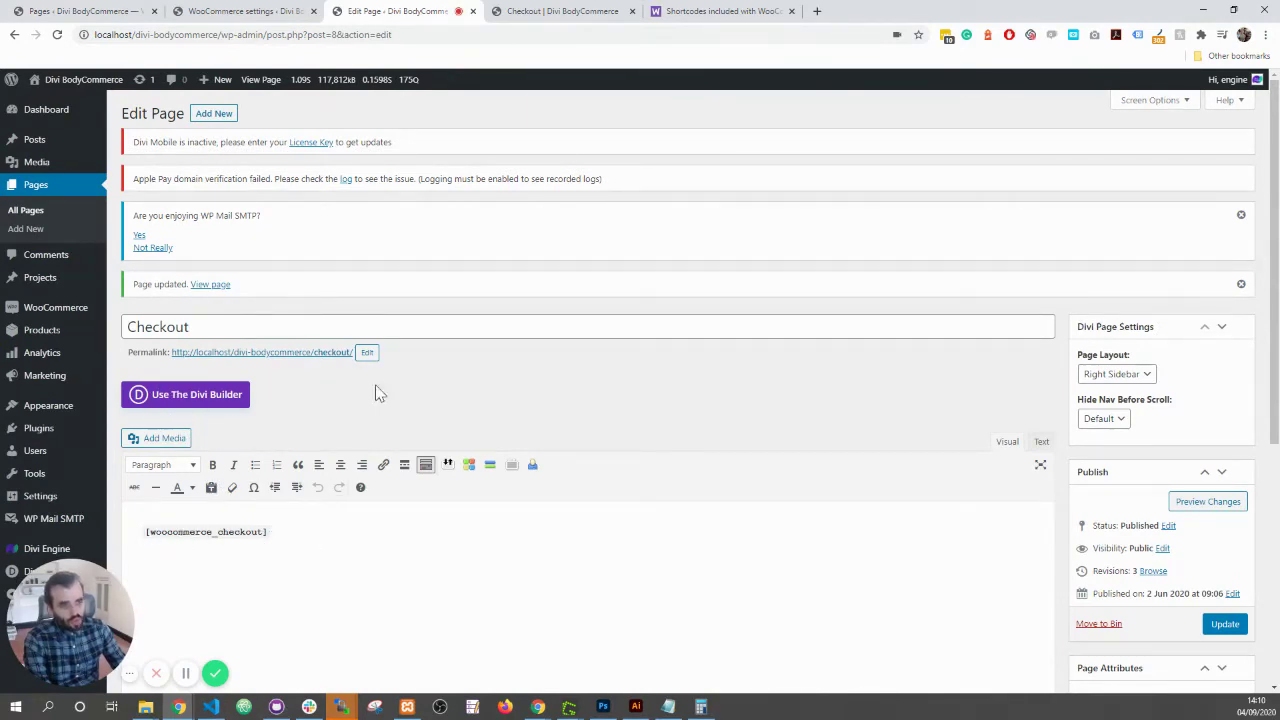
left_click(557, 11)
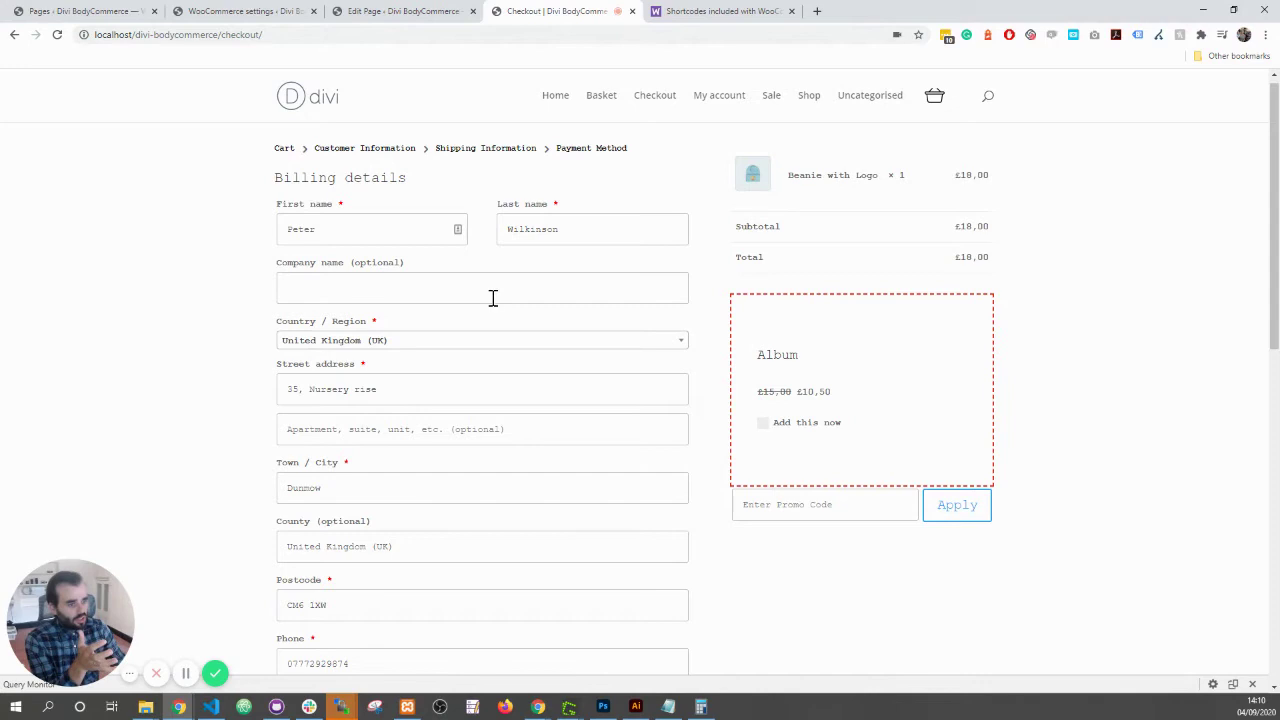
key("ctrl+a")
left_click(266, 189)
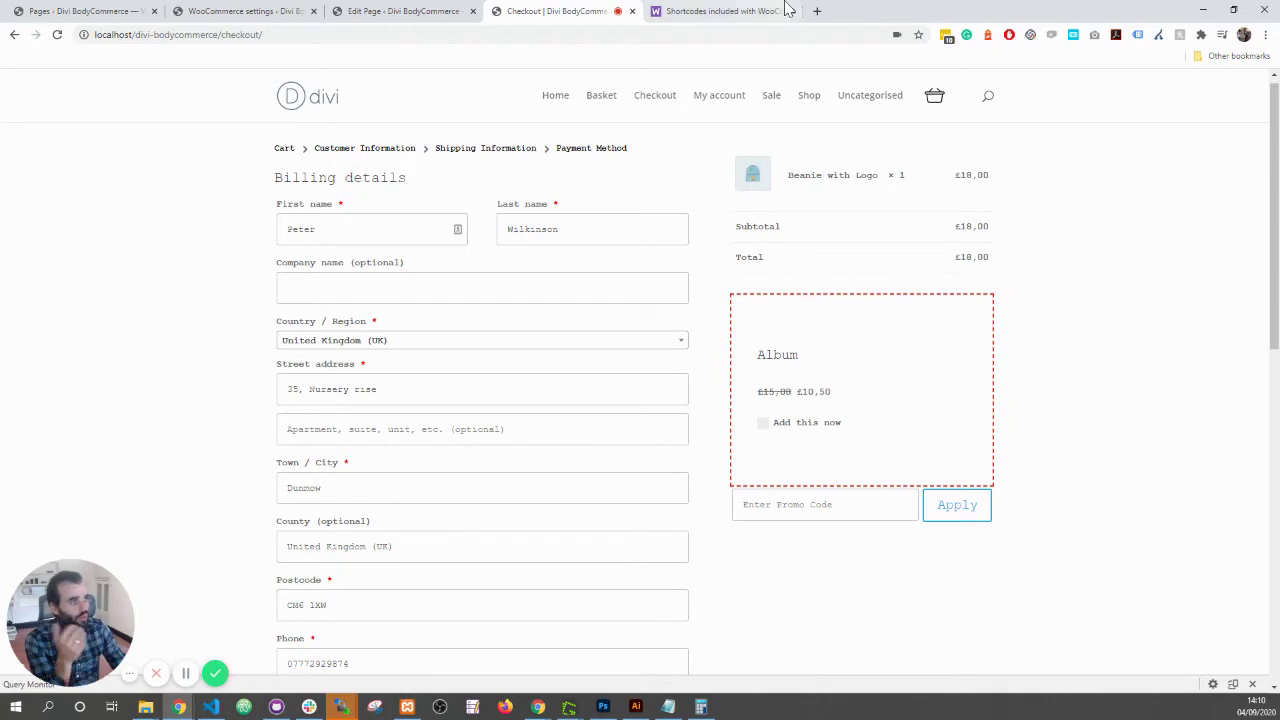
Step: Highlight the [woocommerce_checkout] shortcode in the Page Shortcodes section of the WooCommerce documentation
left_click(749, 10)
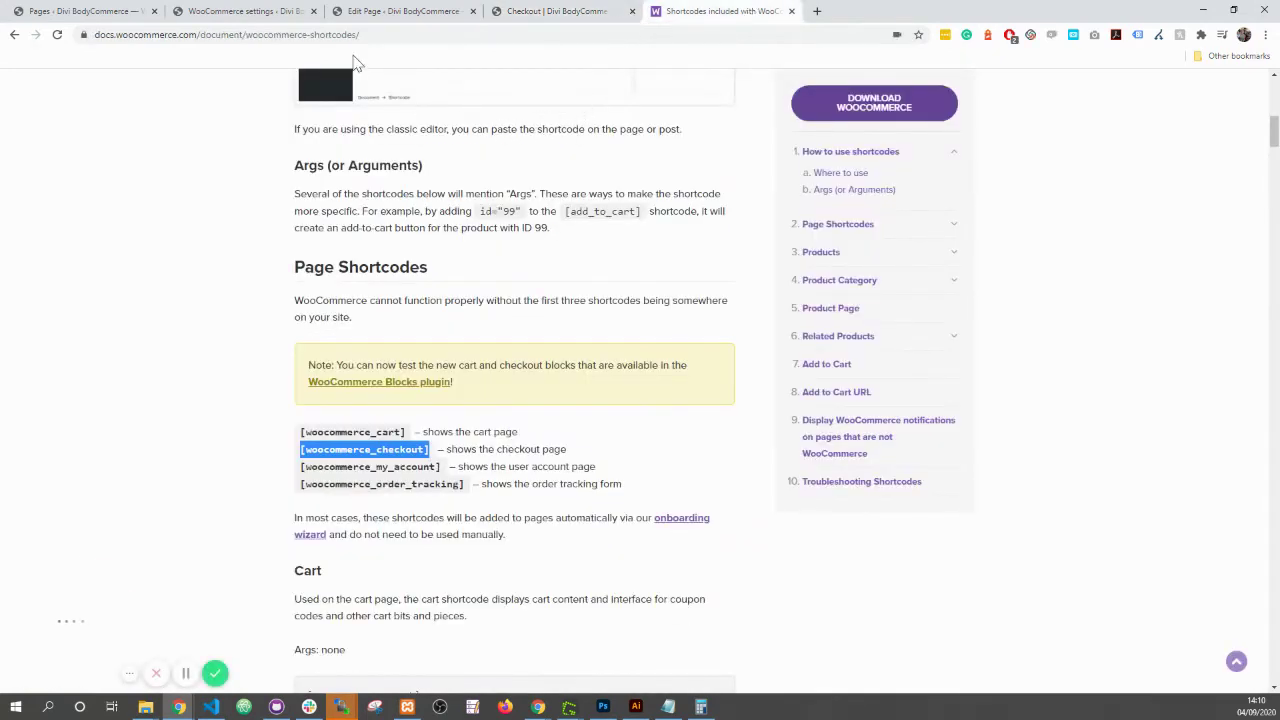
scroll(351, 163, "up", 1)
scroll(354, 183, "down", 1)
left_click_drag(432, 452, 306, 452)
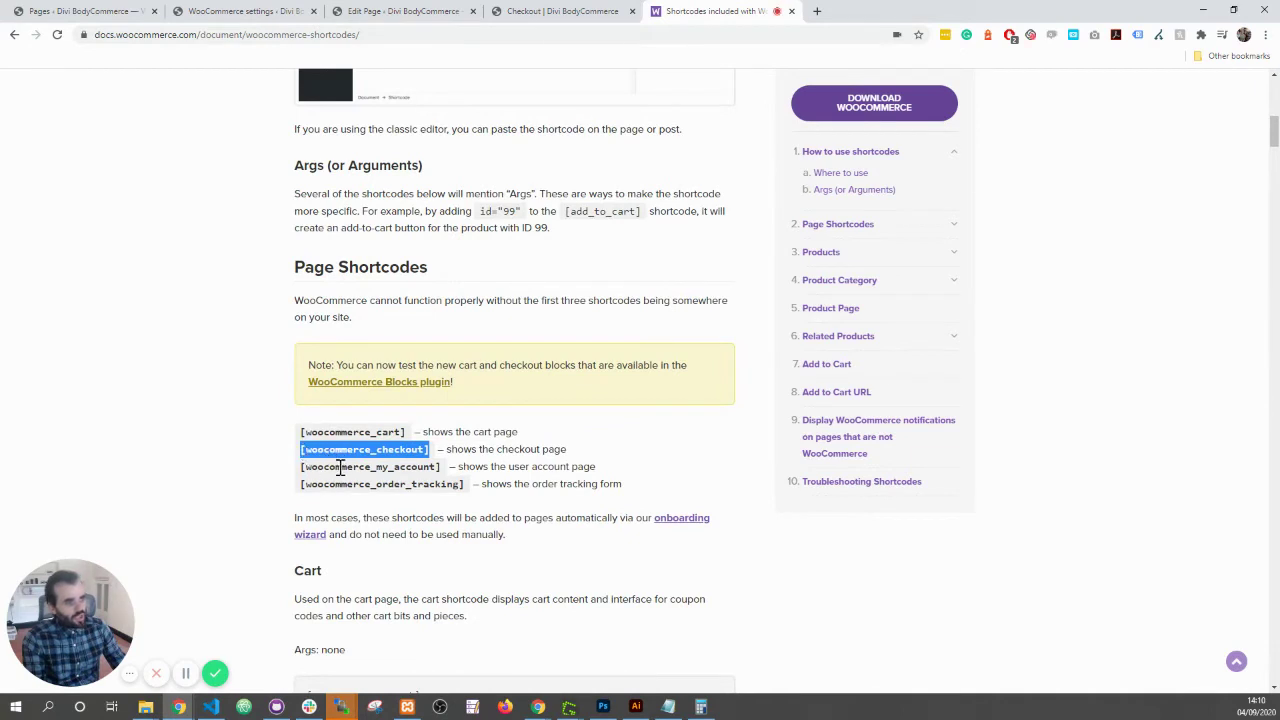
Step: Return to editing the Checkout page and copy the shortcode from its content
left_click(392, 11)
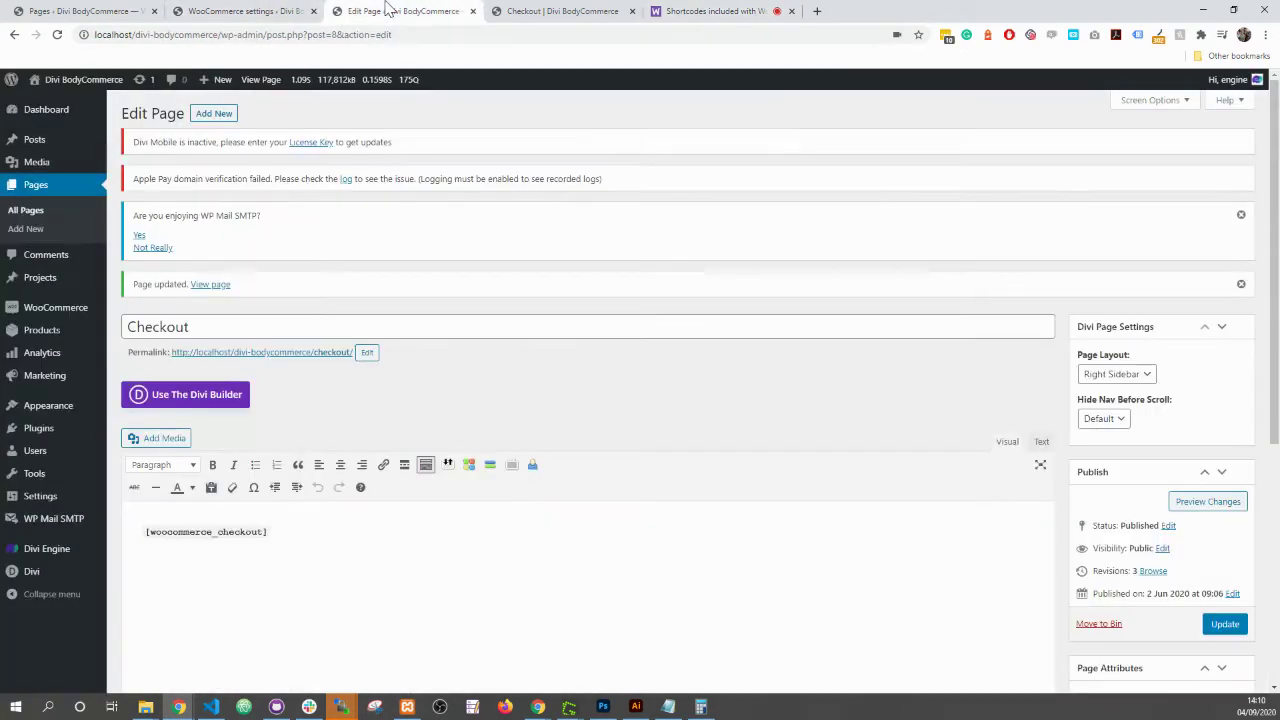
left_click(288, 566)
key("ctrl+a")
key("ctrl+c")
left_click(288, 566)
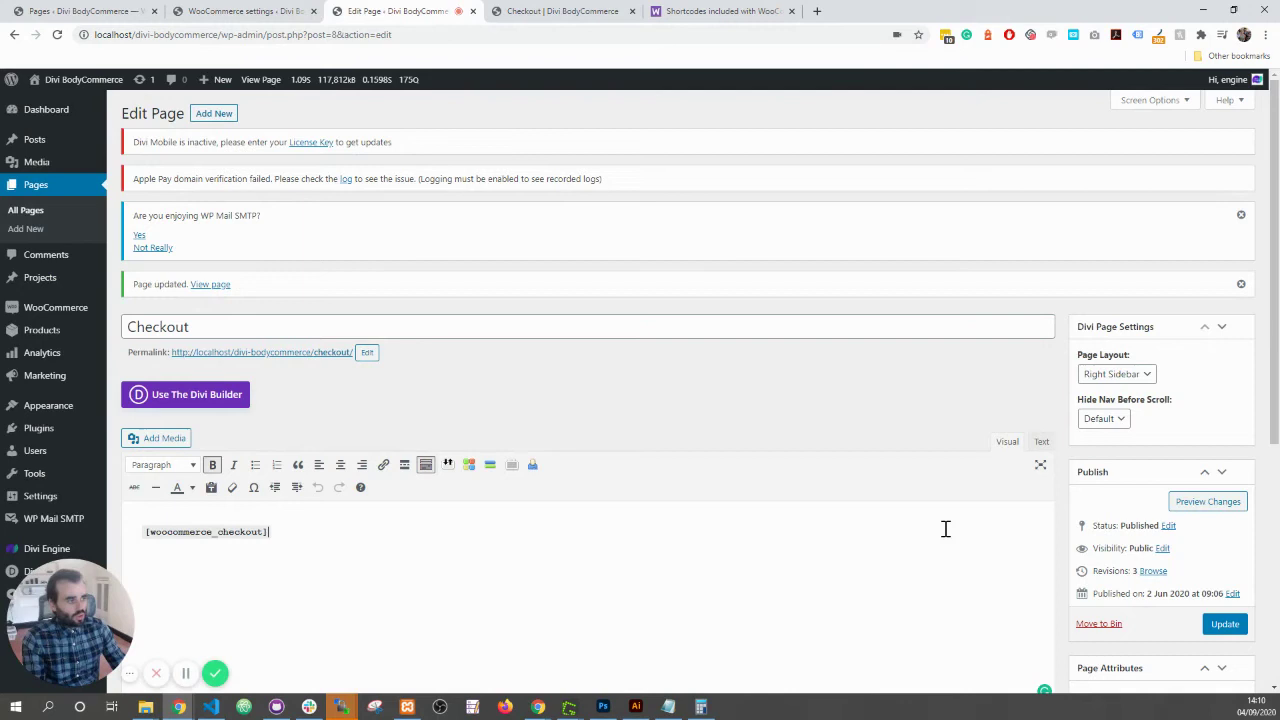
Step: In the Checkout page's HTML source, replace the shortcode wrapped in strong and code tags with plain [woocommerce_checkout]
left_click(1041, 442)
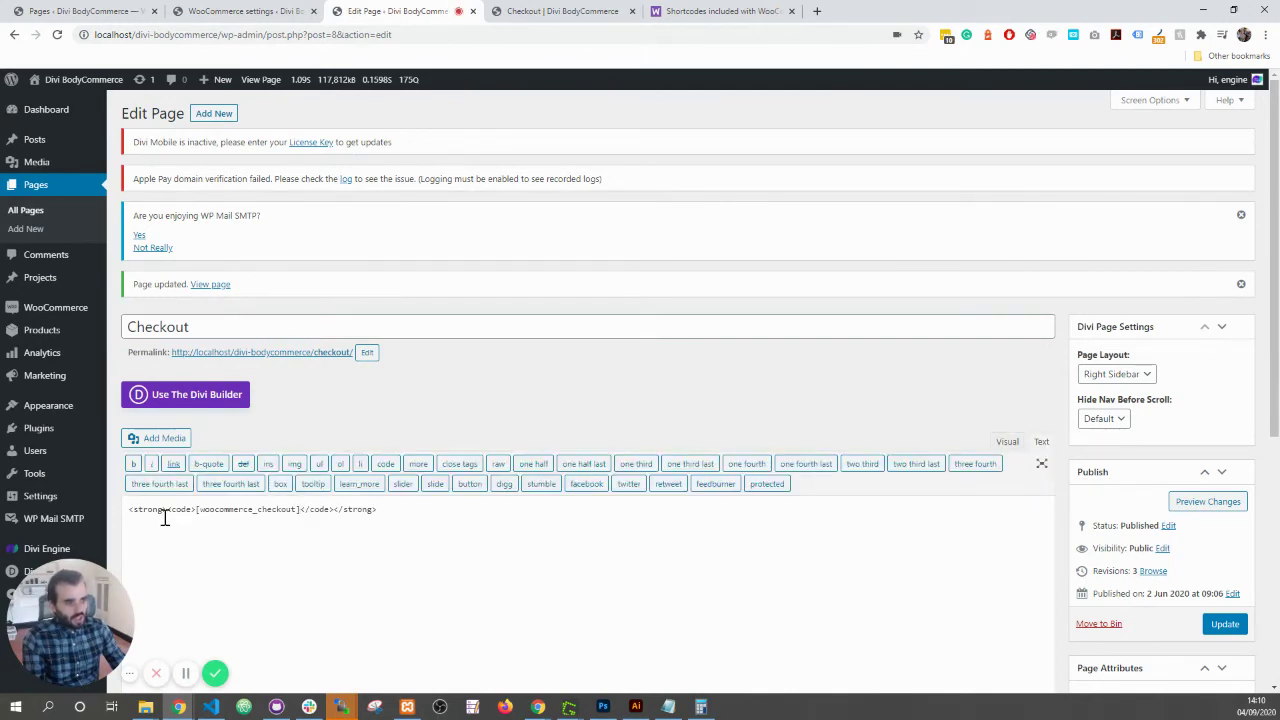
left_click_drag(196, 510, 167, 511)
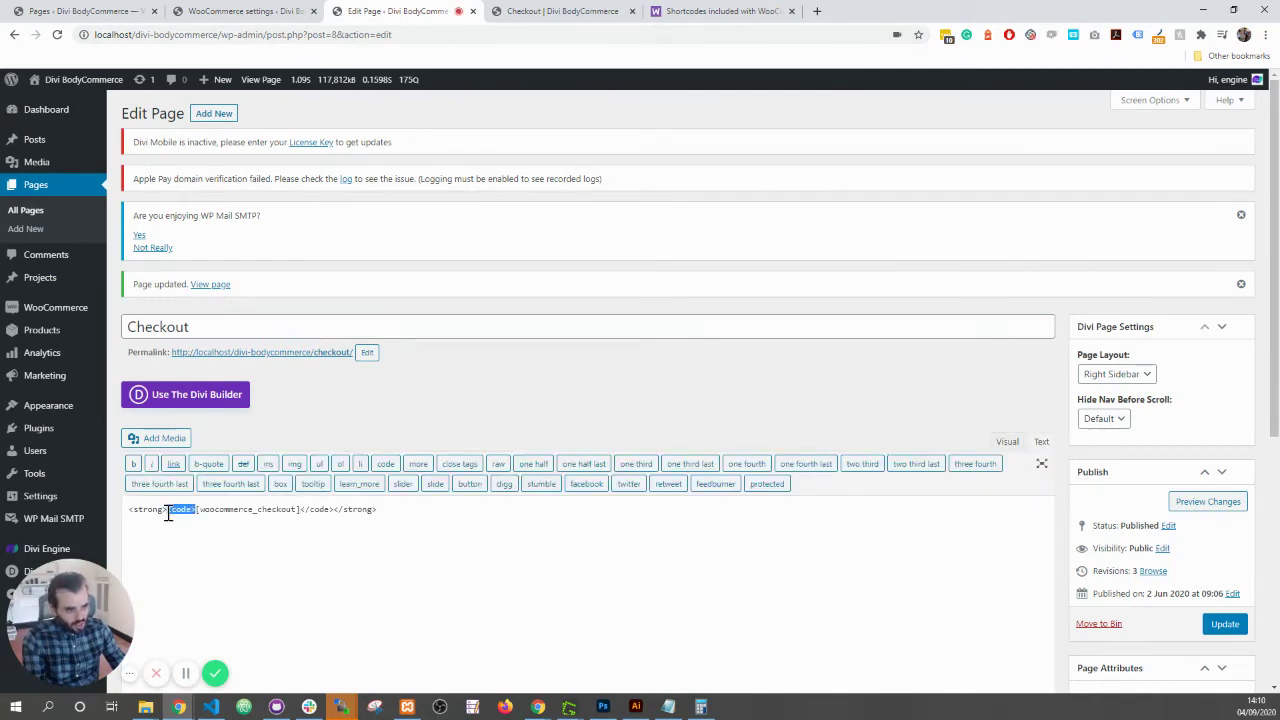
left_click_drag(334, 511, 300, 511)
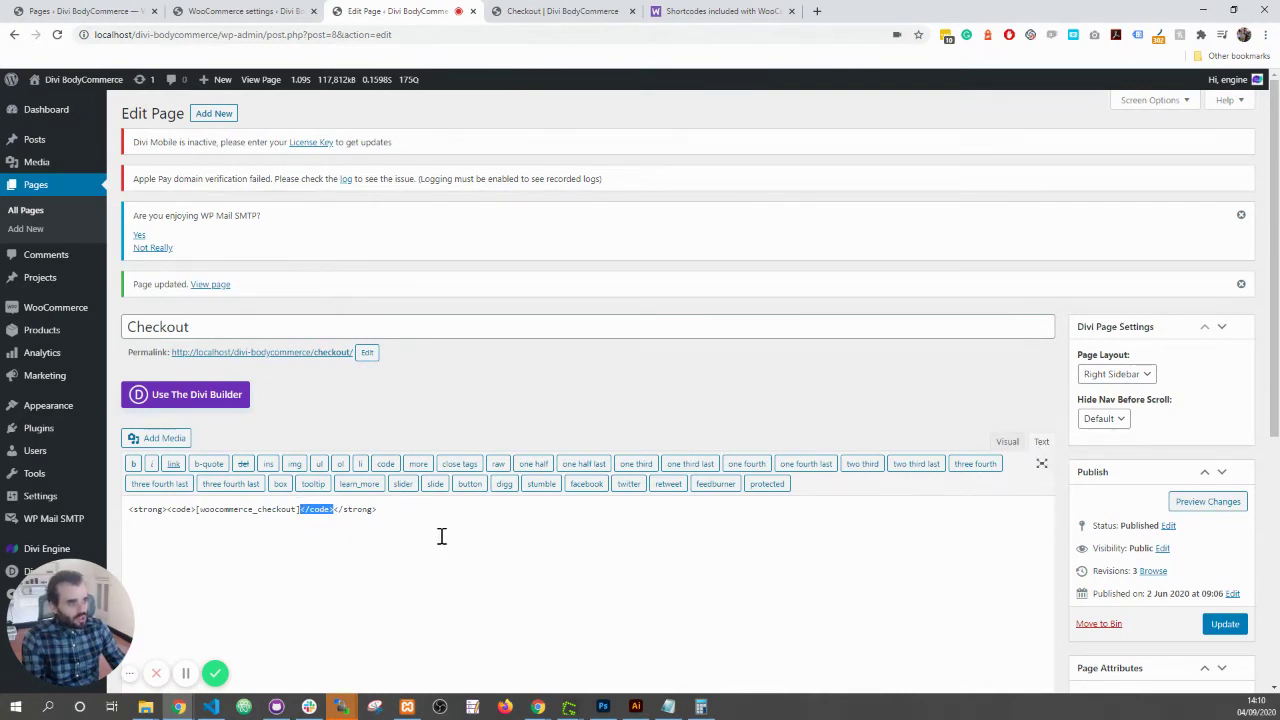
key("ctrl+a")
key("ctrl+v")
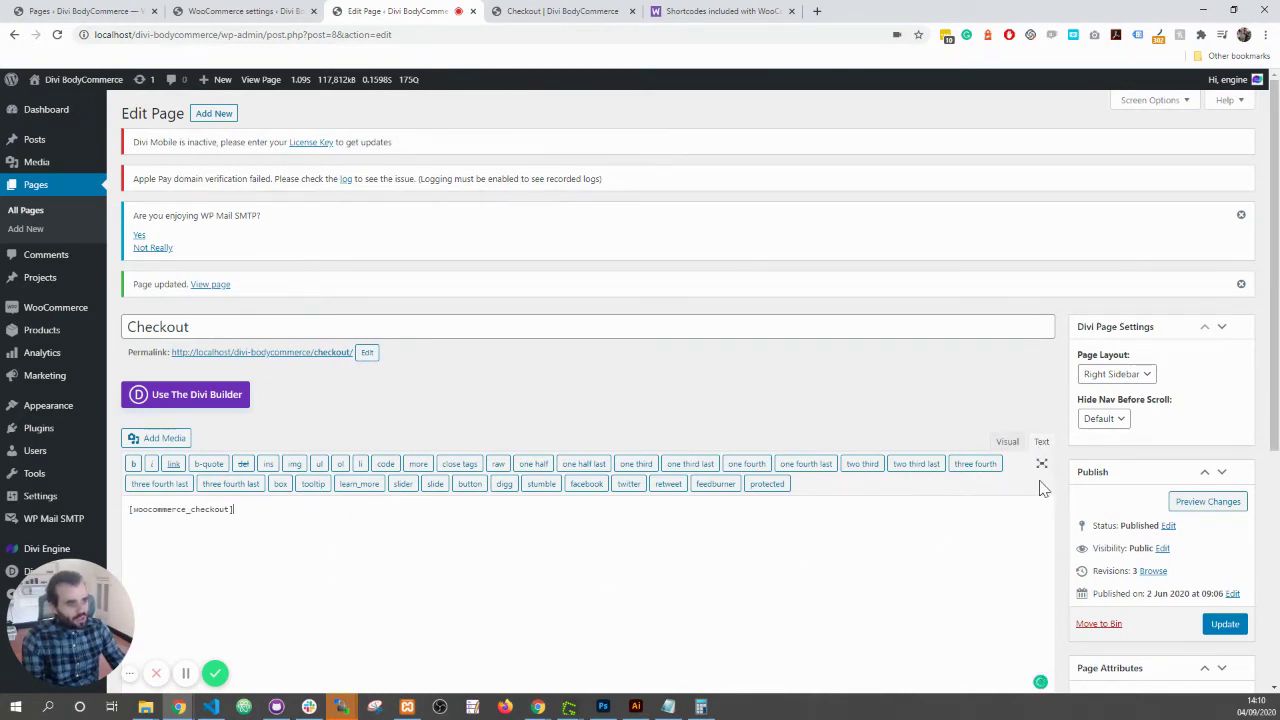
Step: Bring back the bold code formatting of the shortcode in the visual editor and return it to plain text
left_click(1007, 443)
left_click(797, 589)
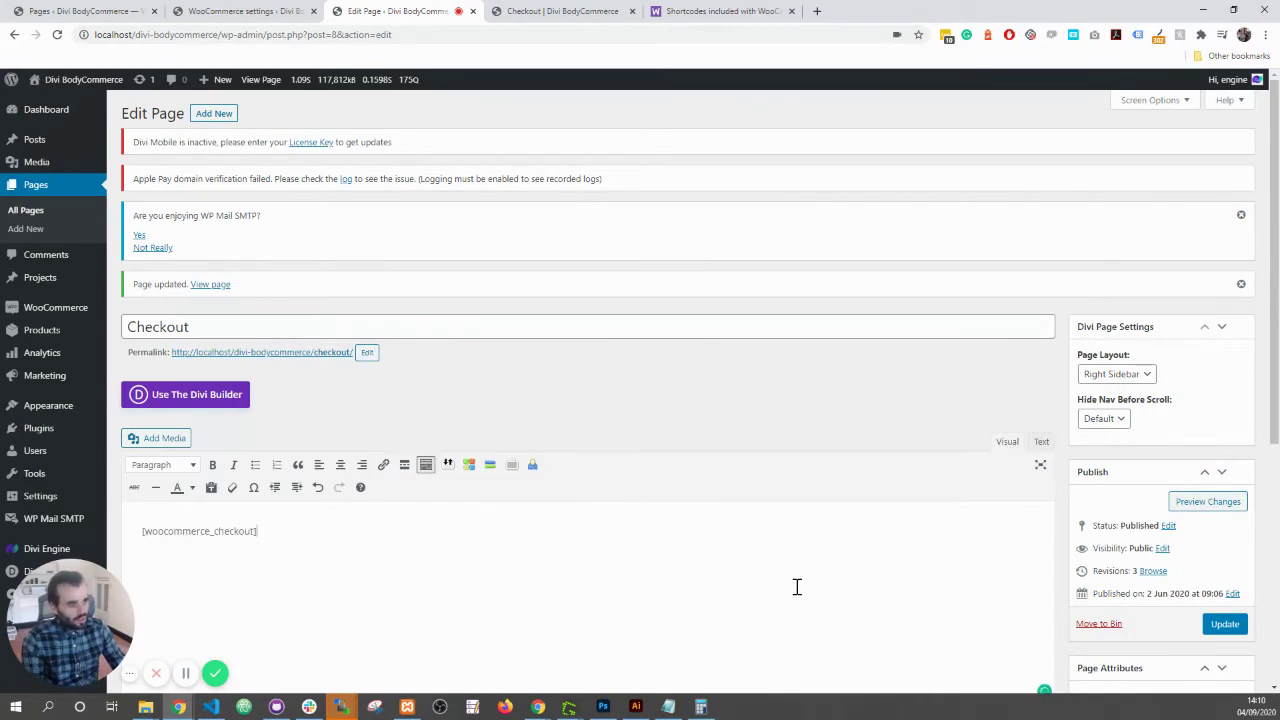
key("ctrl+a")
key("ctrl+b")
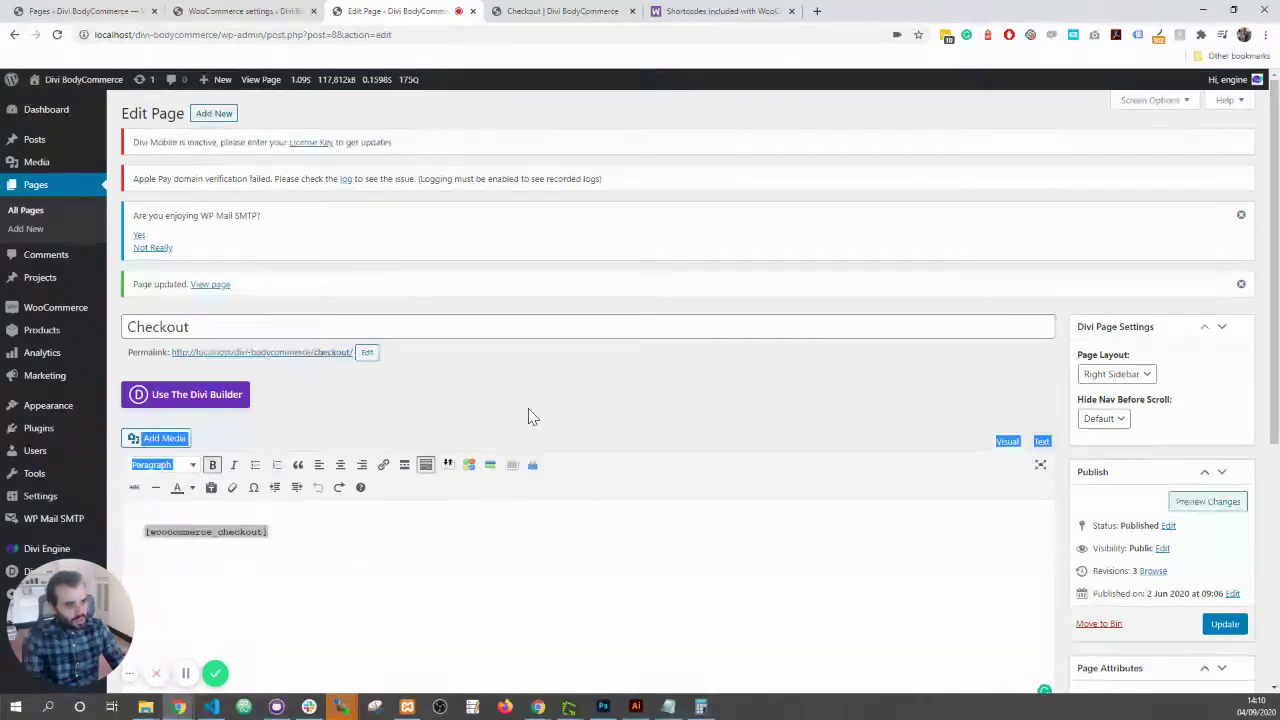
left_click(372, 568)
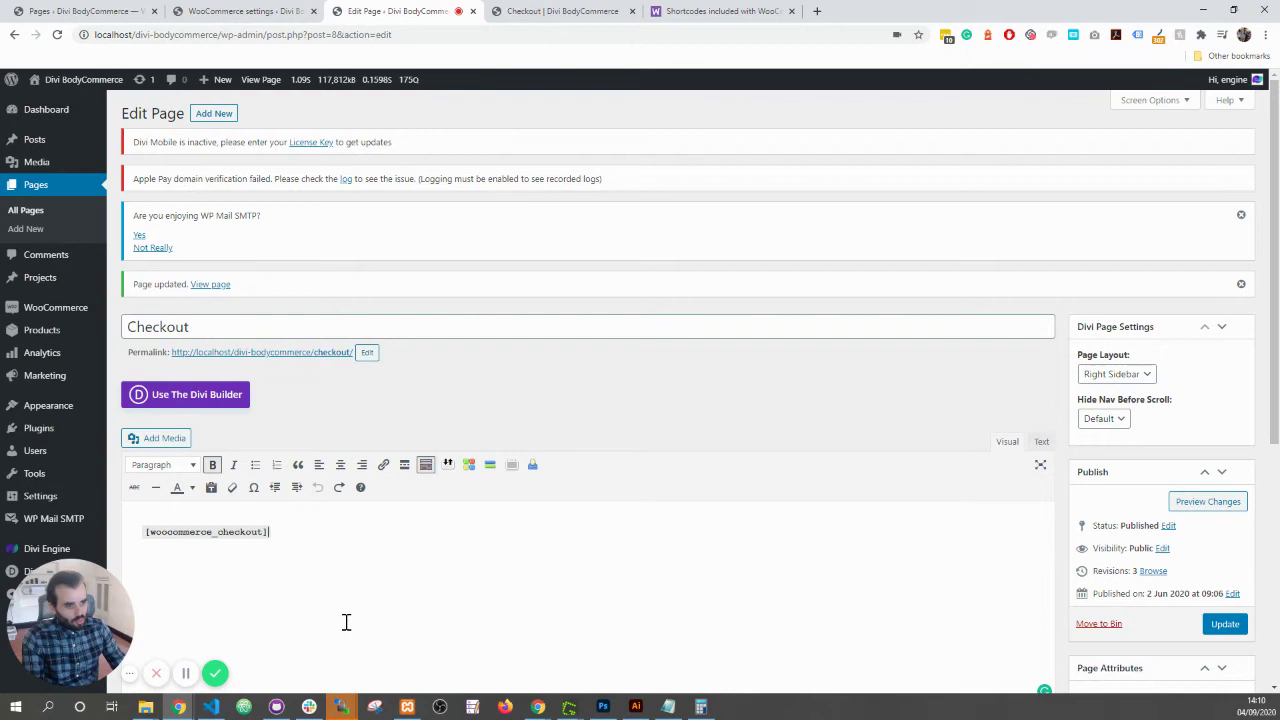
key("ctrl+a")
key("ctrl+b")
Step: Delete the shortcode from the Checkout page's content and put plain [woocommerce_checkout] back
left_click(540, 576)
key("ctrl+a")
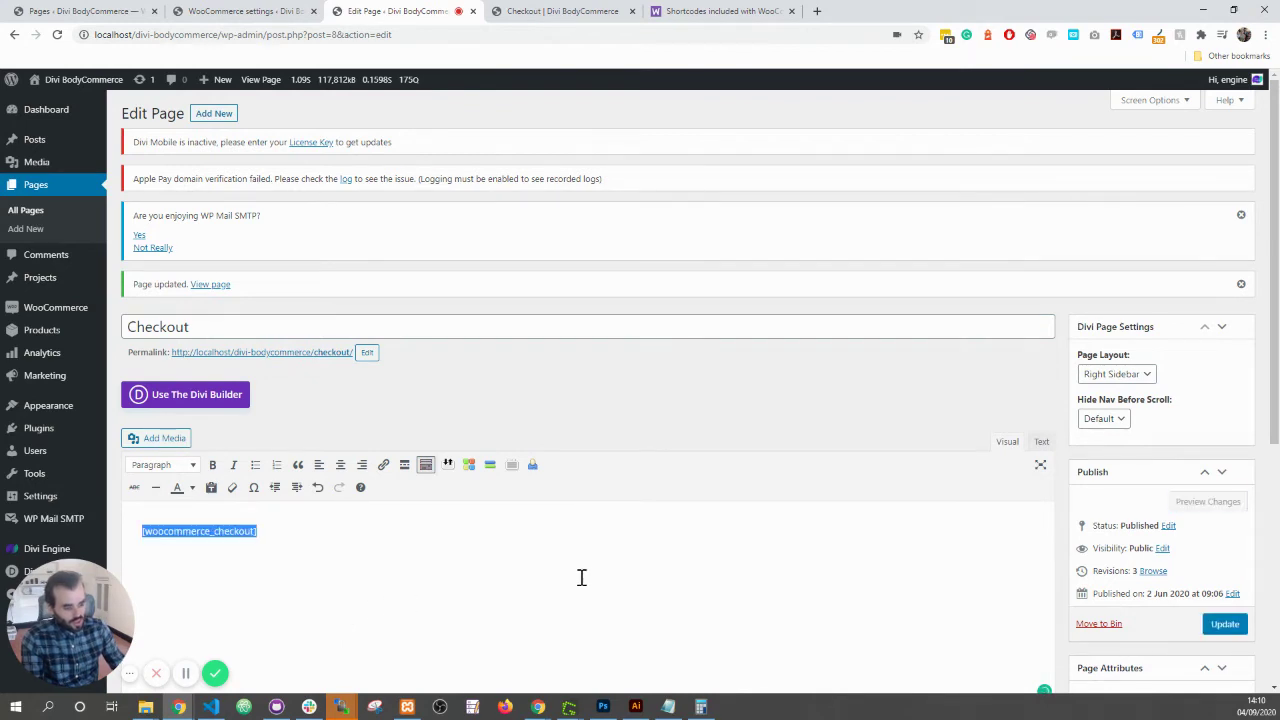
key("BackSpace")
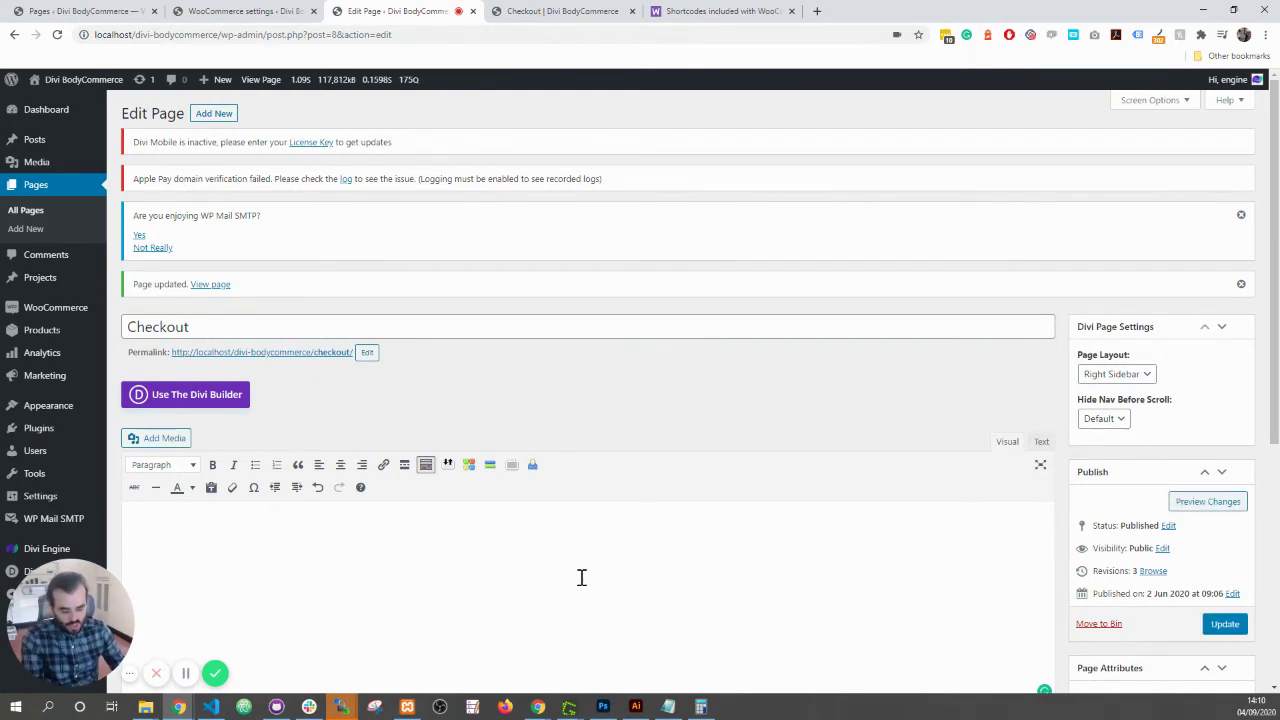
key("ctrl+z")
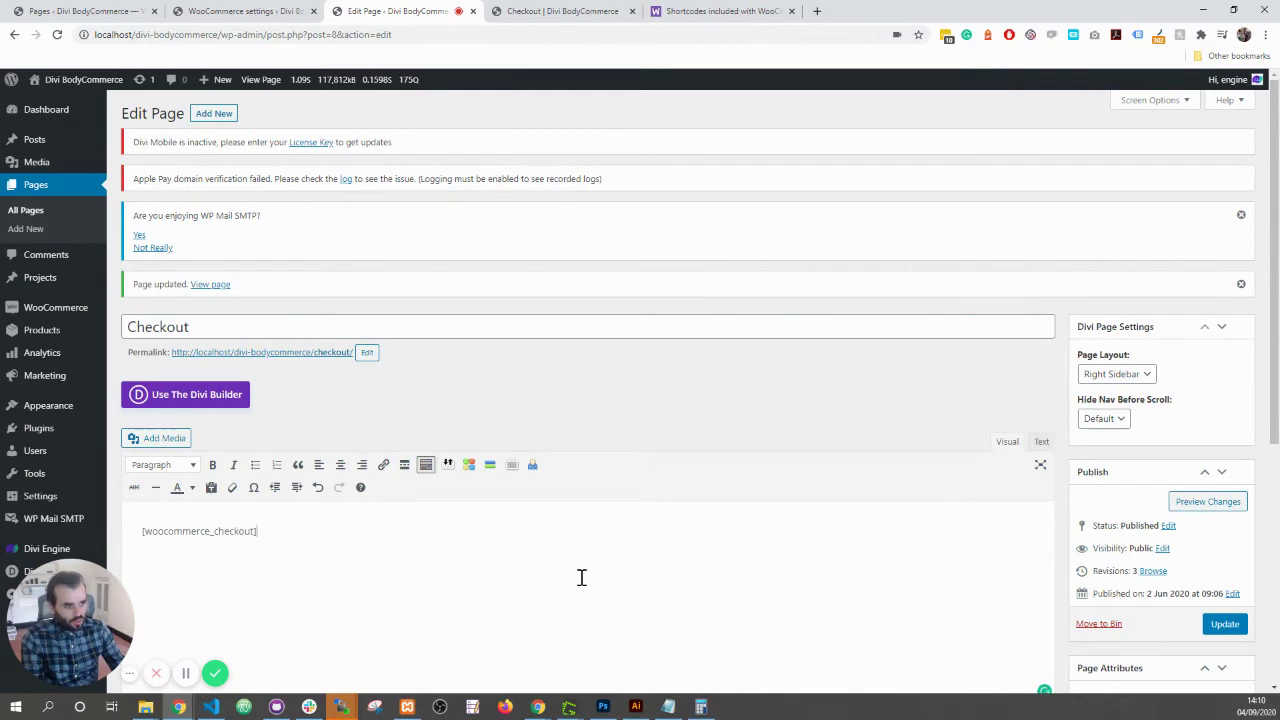
Step: Check the shortcode's HTML source for leftover tags and update the Checkout page
left_click(1041, 442)
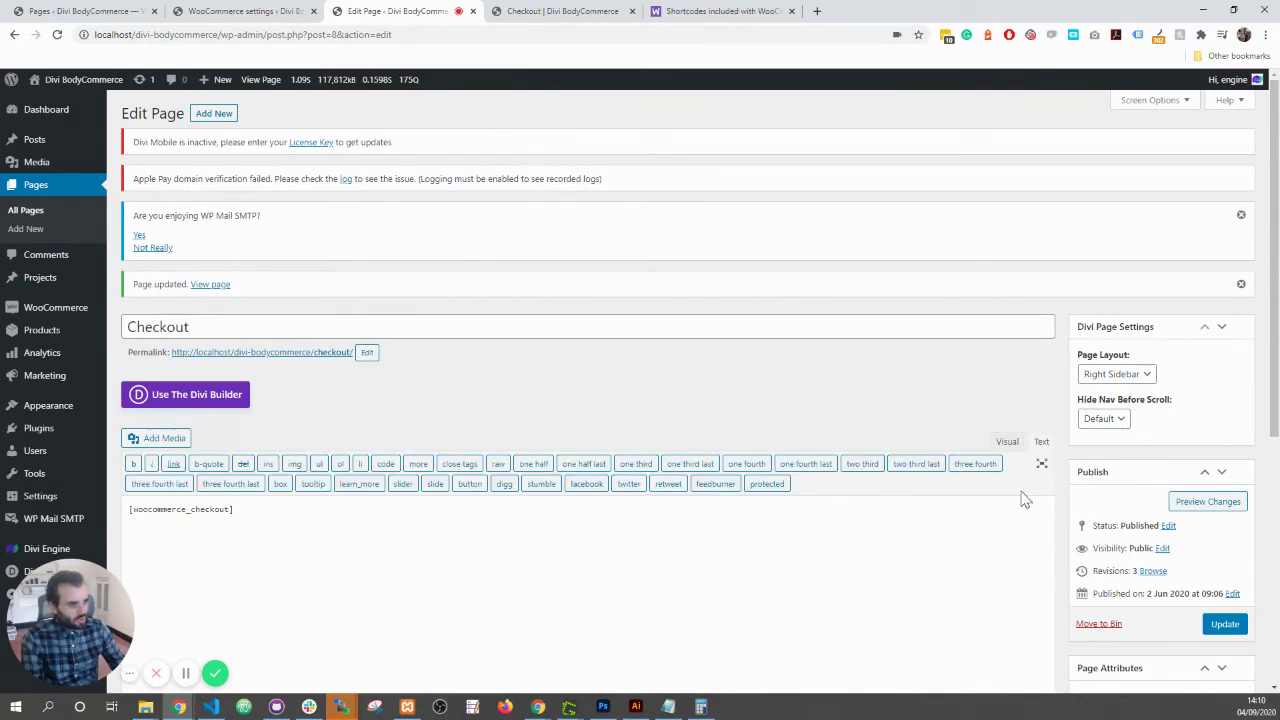
left_click(1007, 442)
left_click(1224, 623)
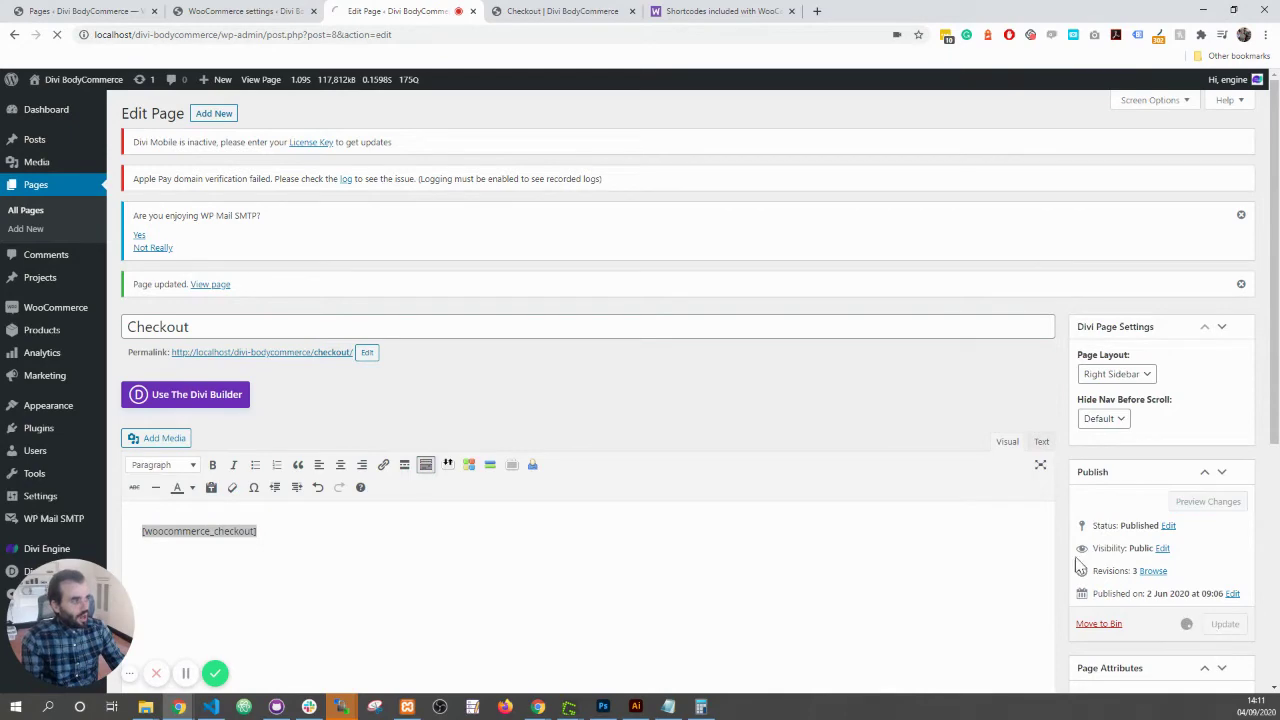
Step: Reload the live checkout page to check the form's styling
left_click(558, 12)
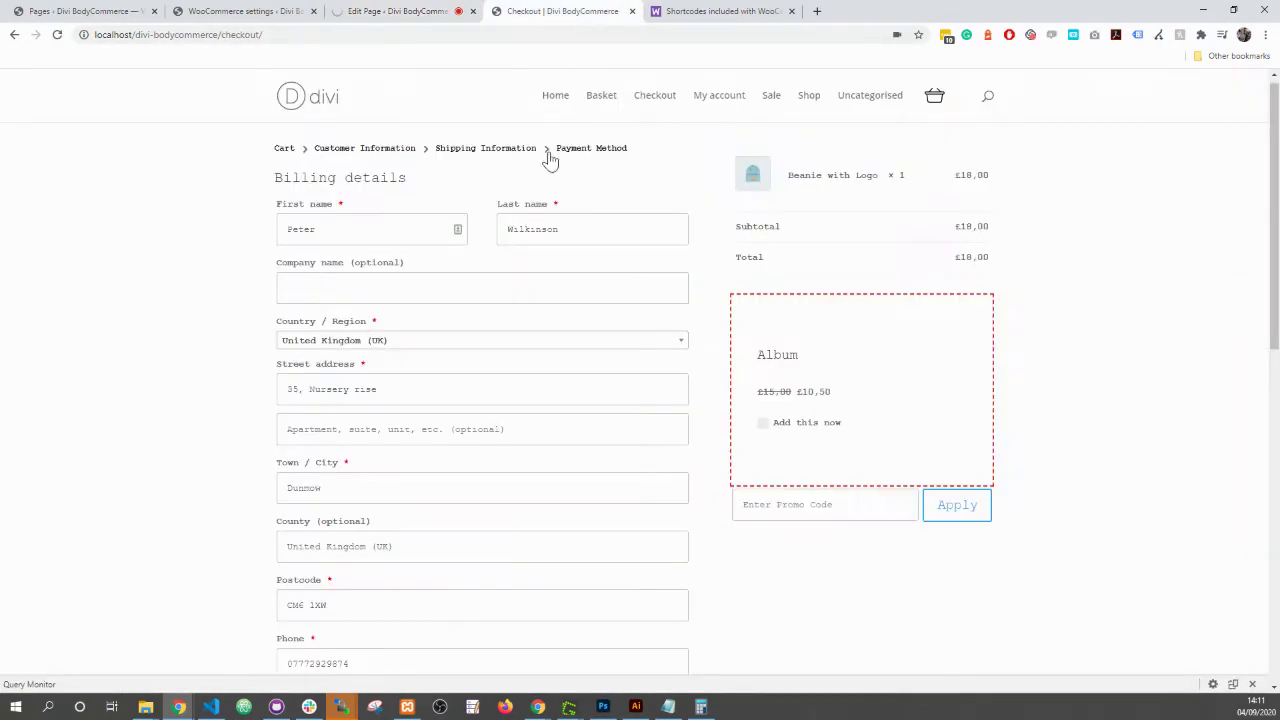
right_click(158, 178)
left_click(206, 222)
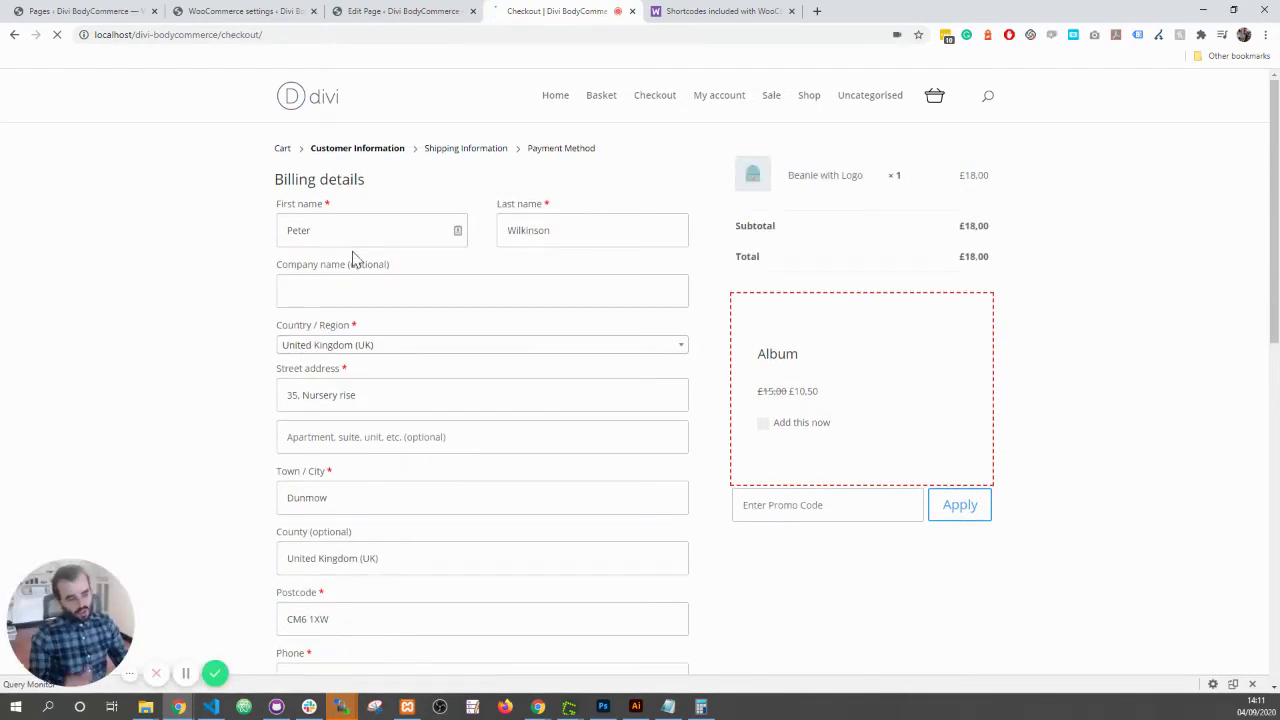
left_click(87, 677)
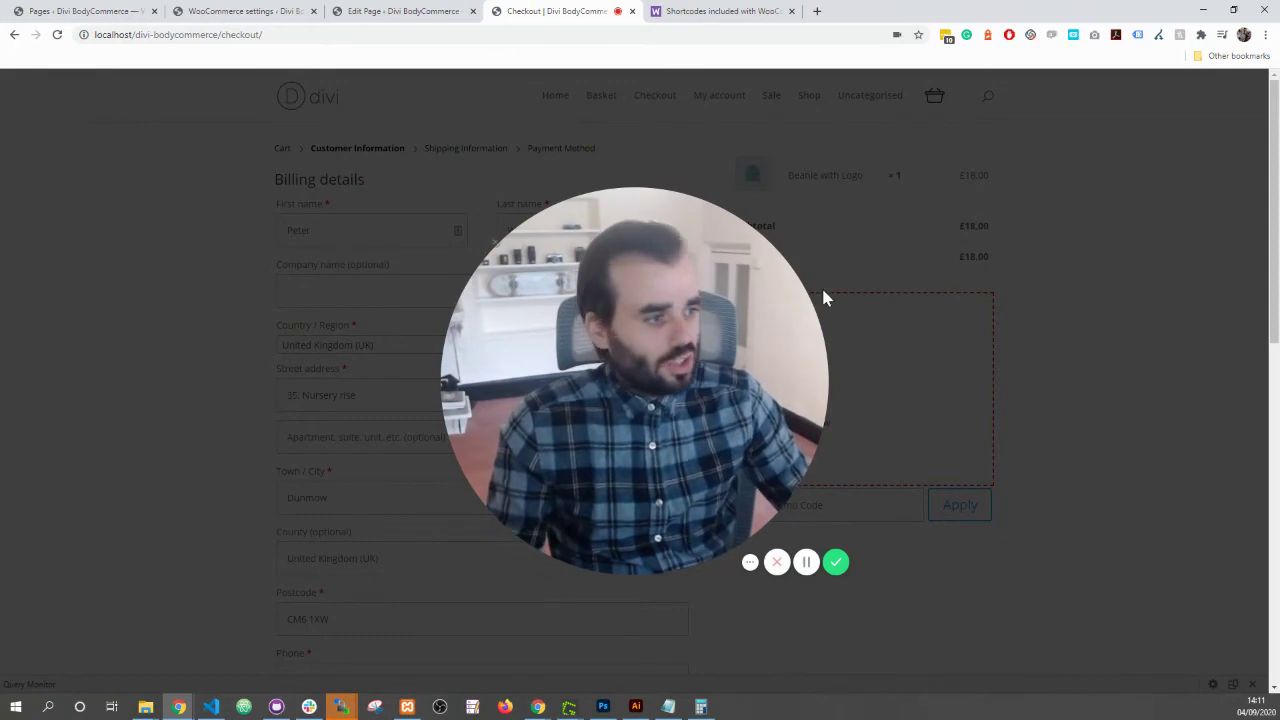
left_click(622, 562)
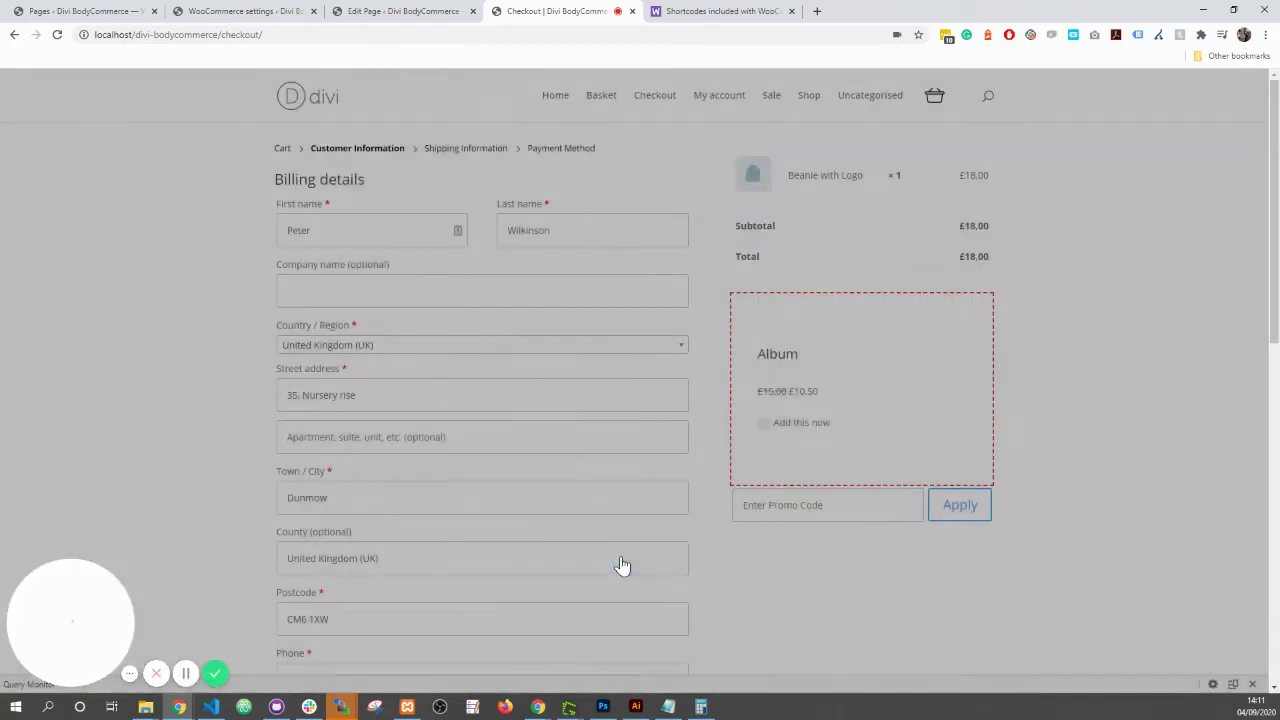
Step: View the live My account page and open the Account Pages section of the Divi Engine BodyCommerce settings
key("F5")
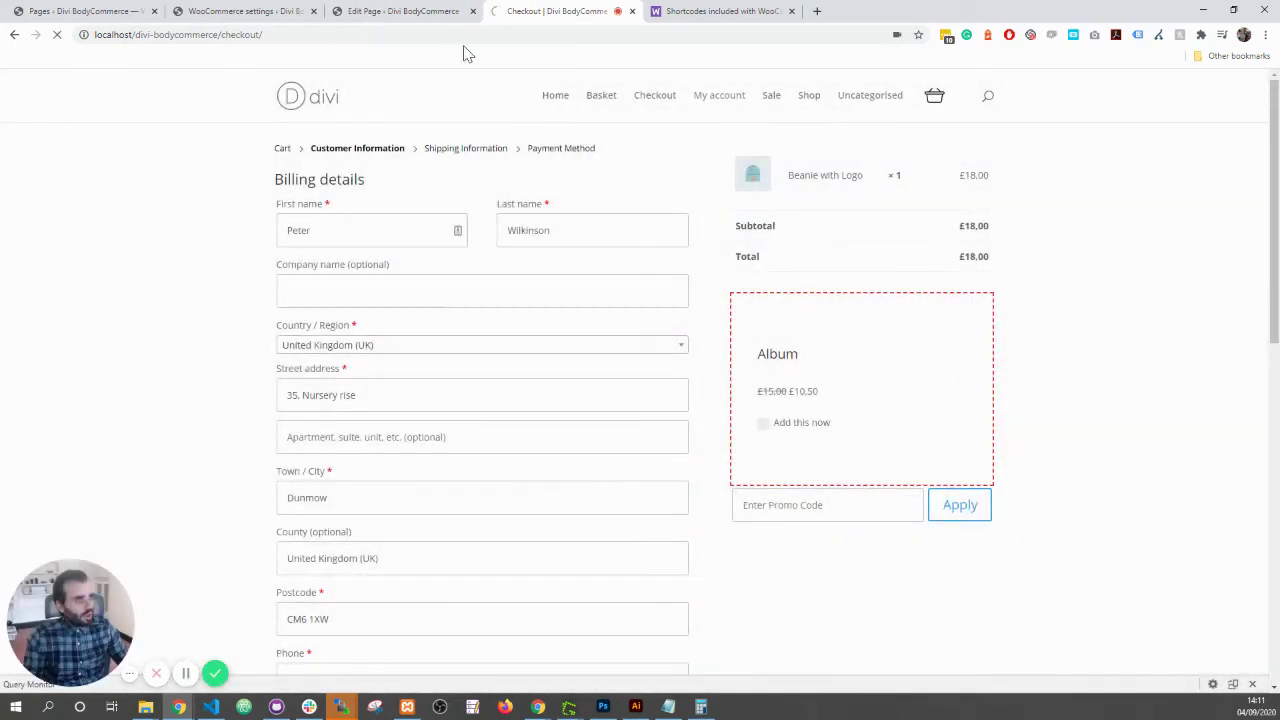
left_click(429, 10)
mouse_move(61, 566)
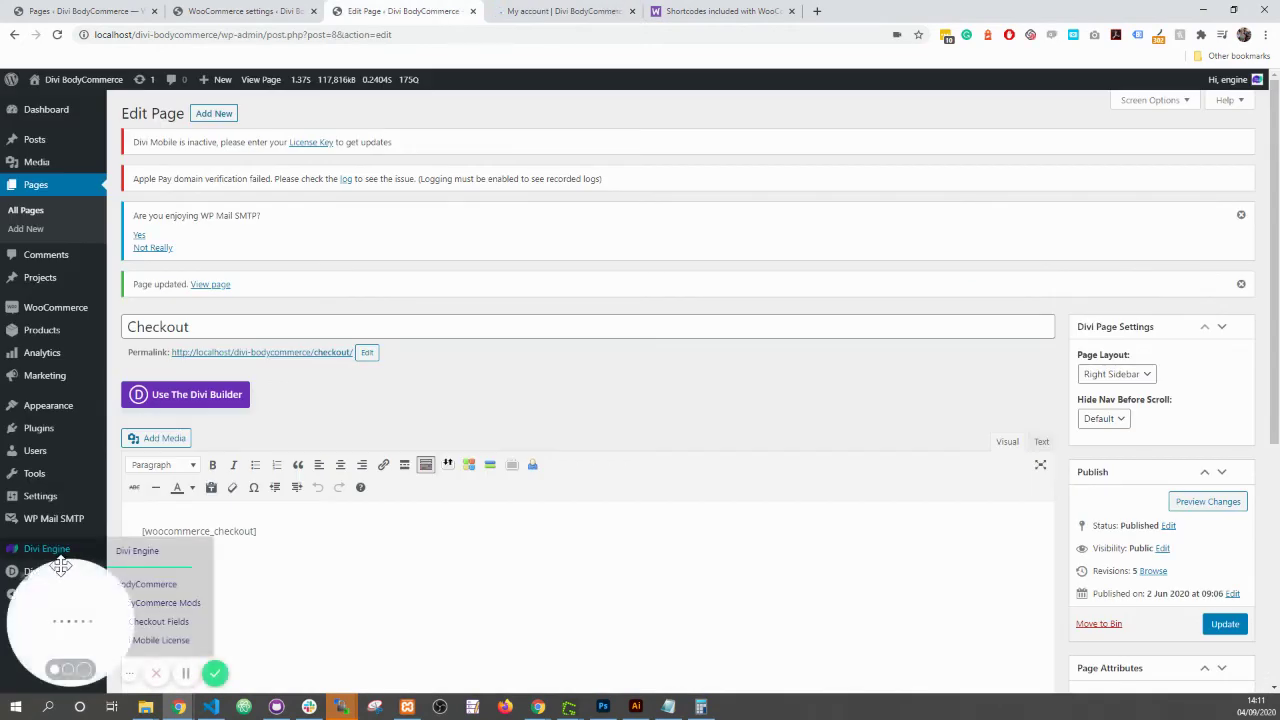
left_click(171, 586)
left_click(558, 11)
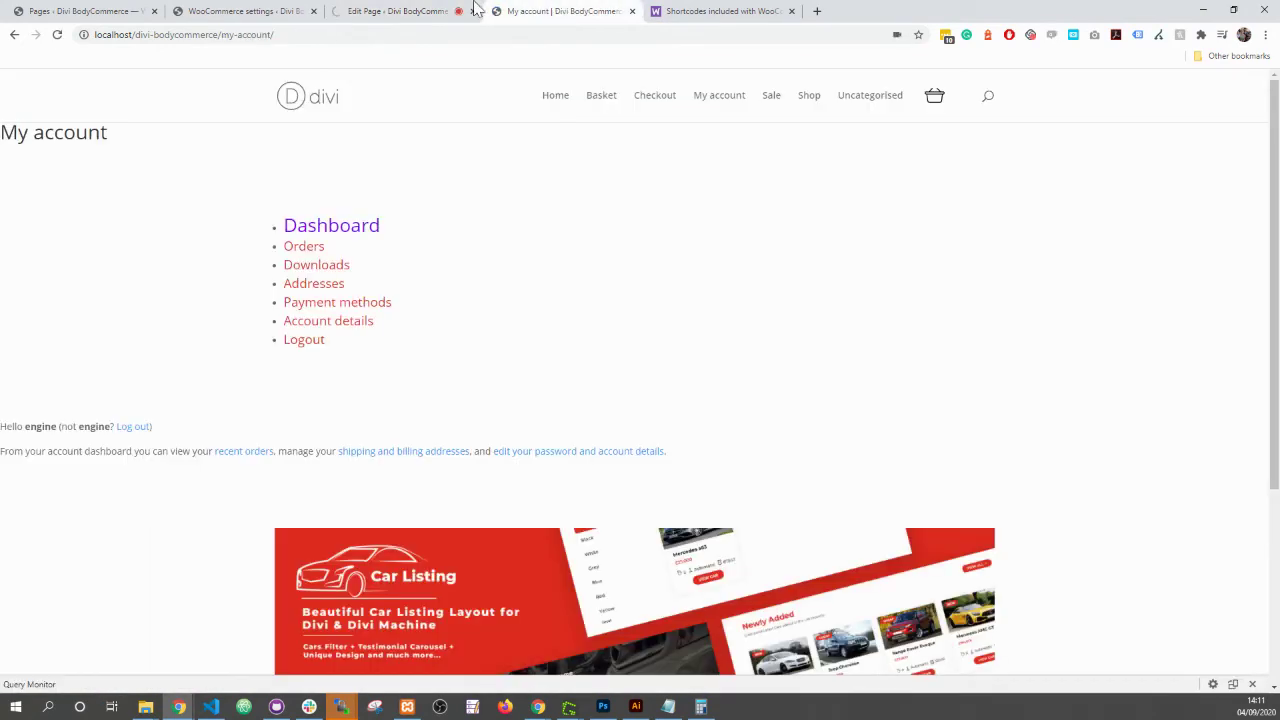
left_click(440, 10)
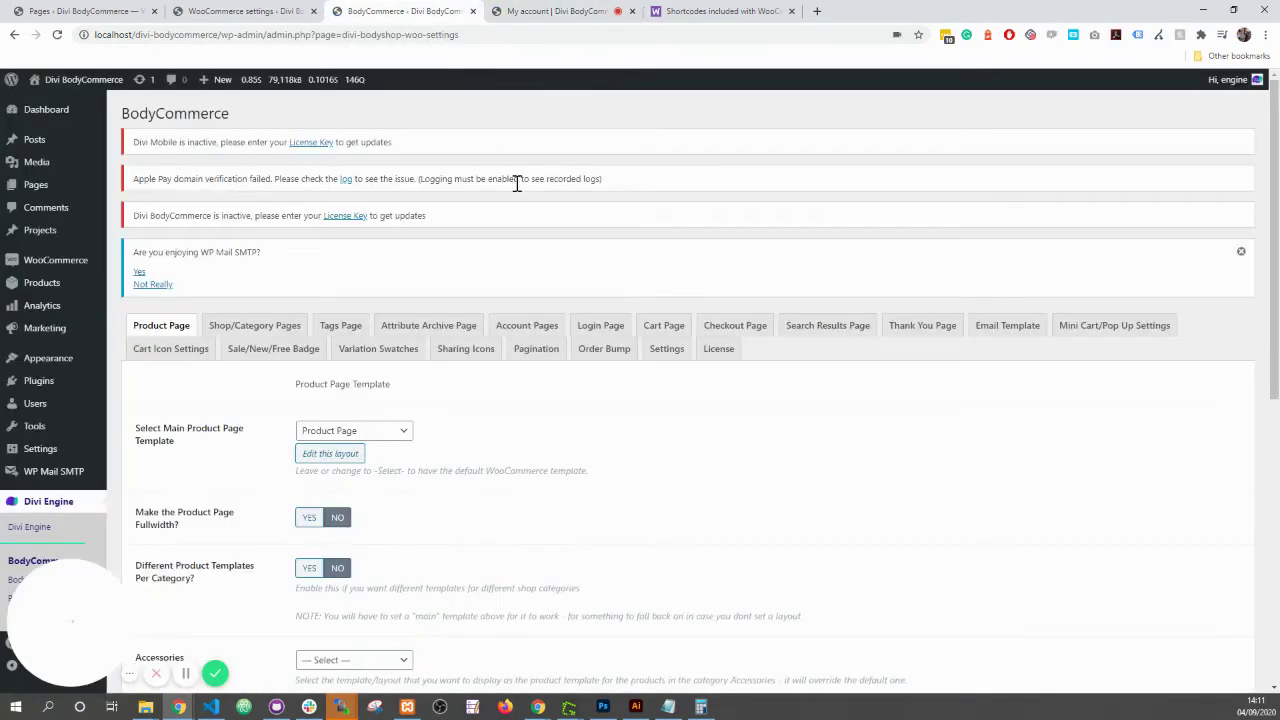
left_click(524, 326)
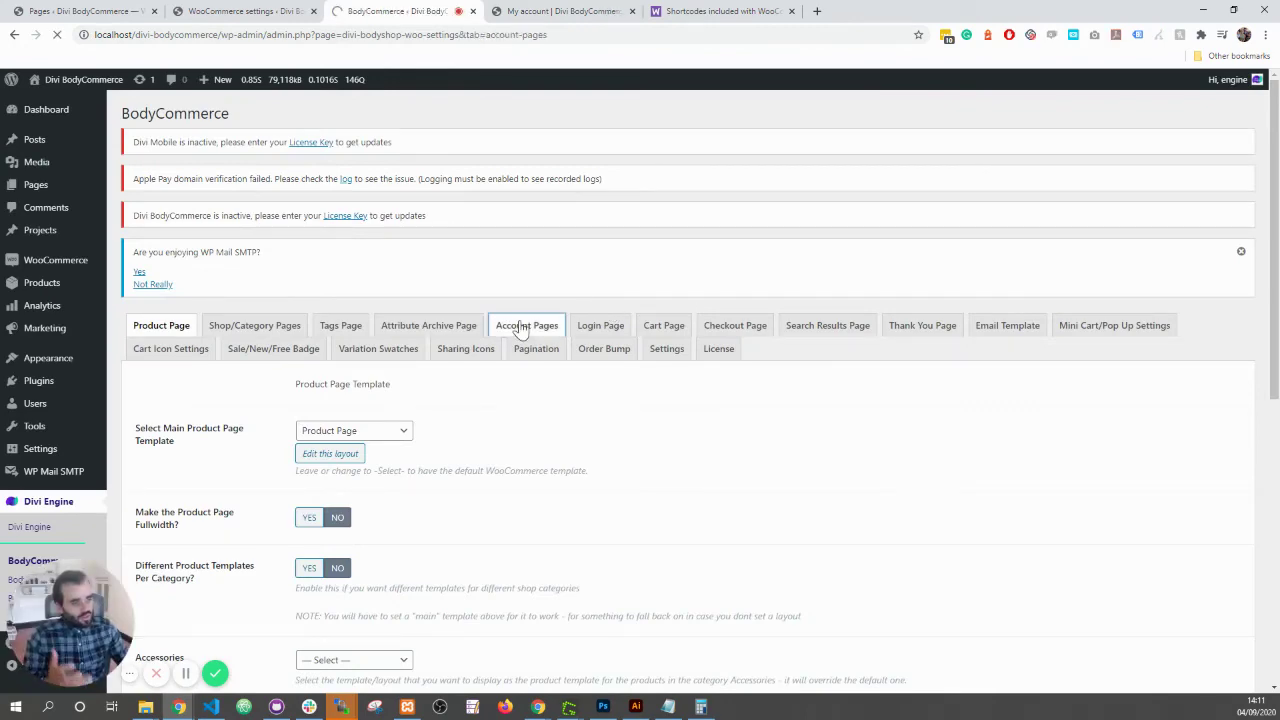
Step: Review the layout assignments in the account settings, from Account Before and Navigation through Orders, My Addresses and Downloads
scroll(517, 334, "down", 5)
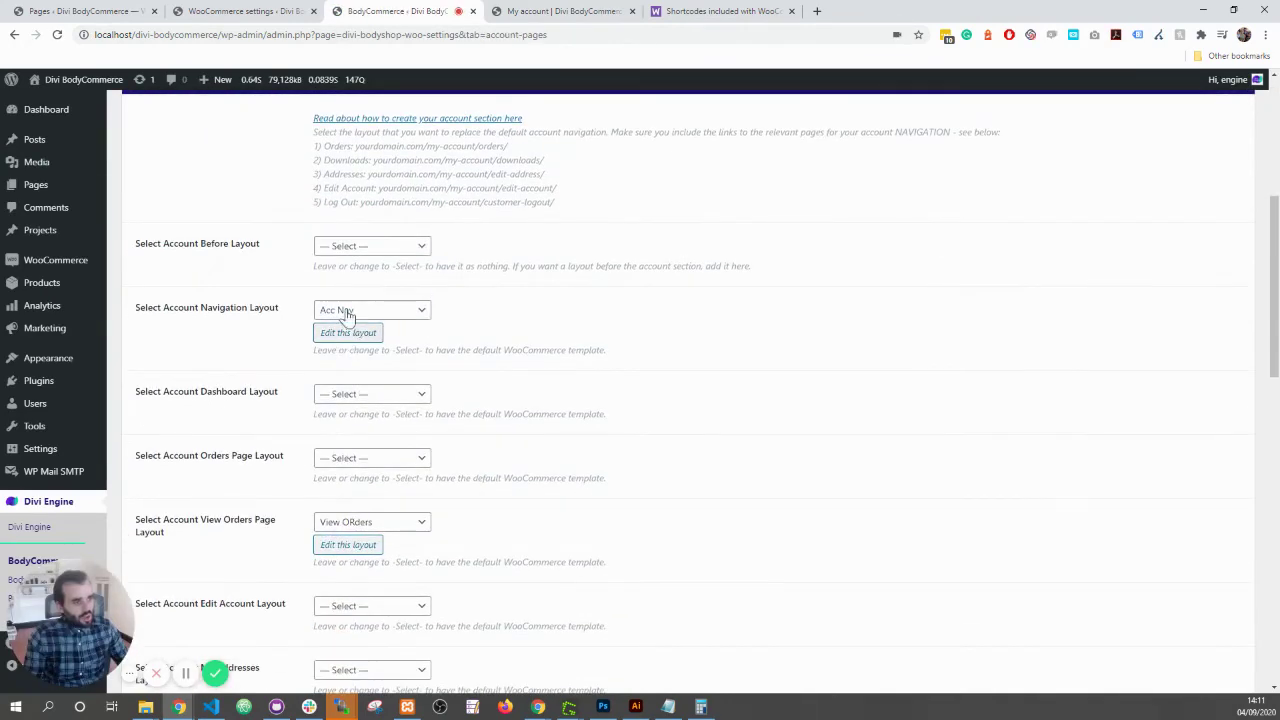
scroll(330, 335, "down", 1)
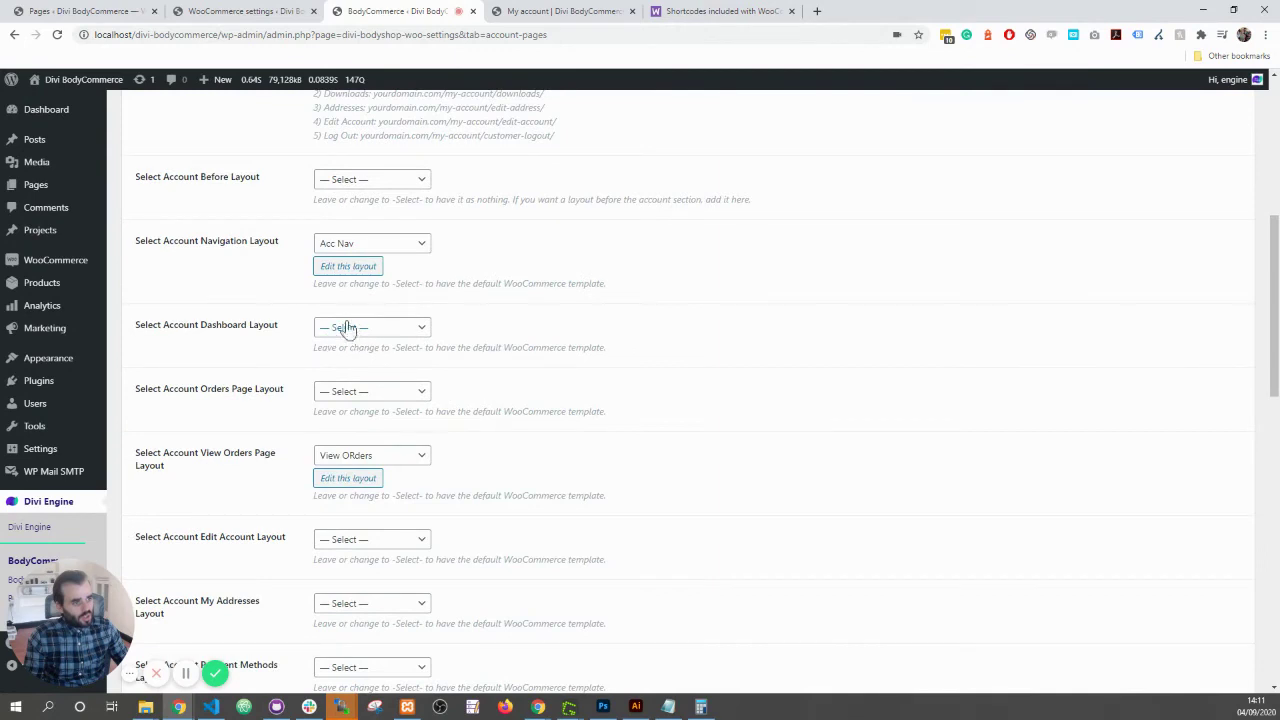
scroll(344, 334, "down", 1)
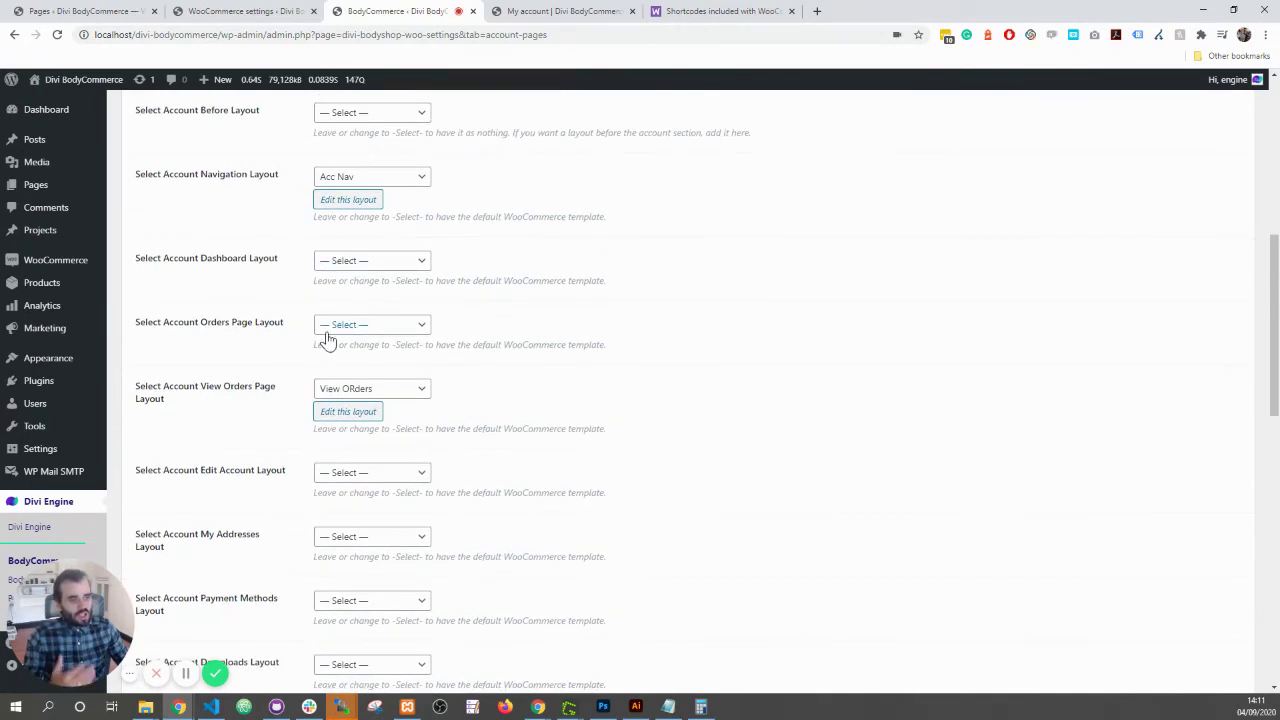
scroll(150, 395, "down", 1)
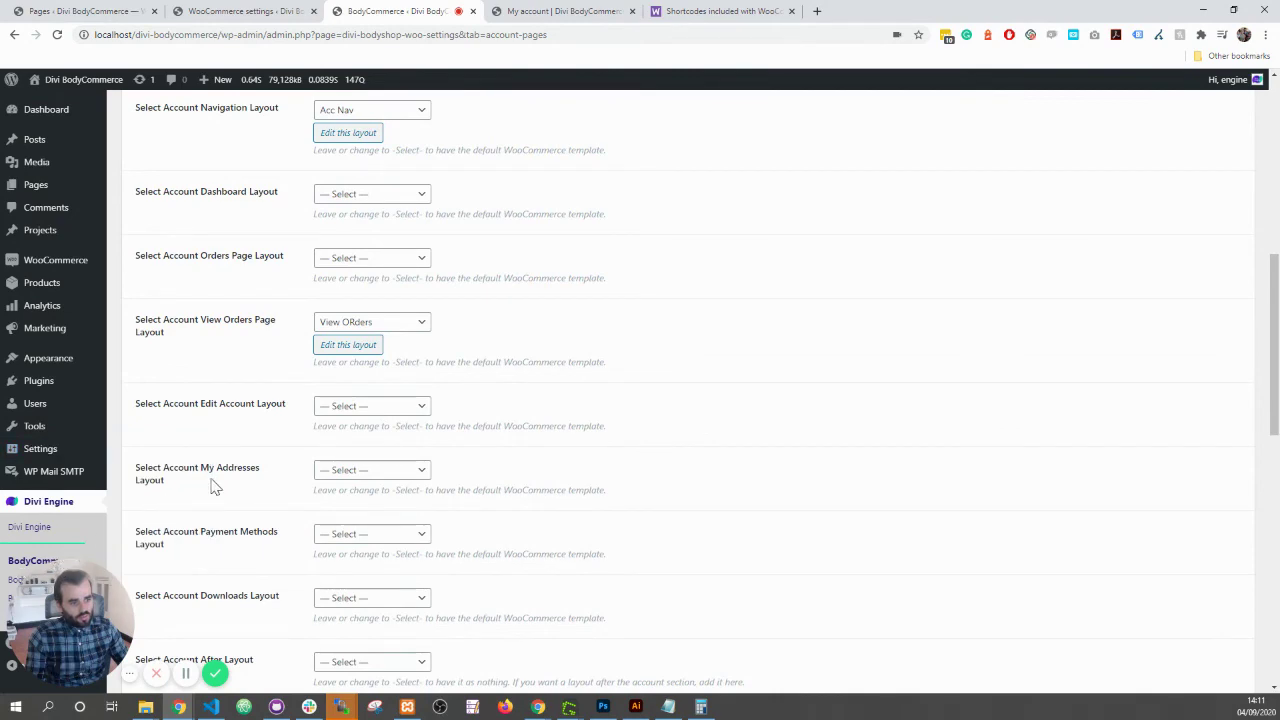
Step: Leave the BodyCommerce account settings and open the list of all WordPress pages
scroll(234, 477, "up", 4)
left_click(60, 194)
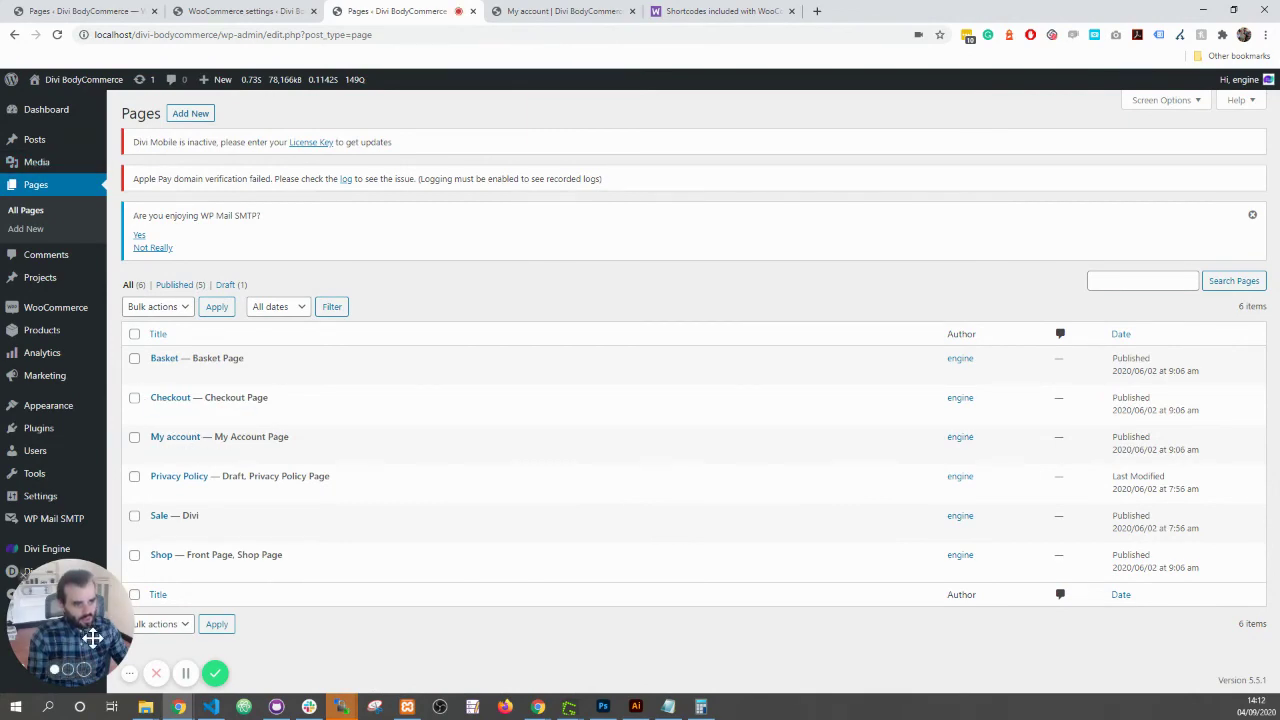
left_click(92, 637)
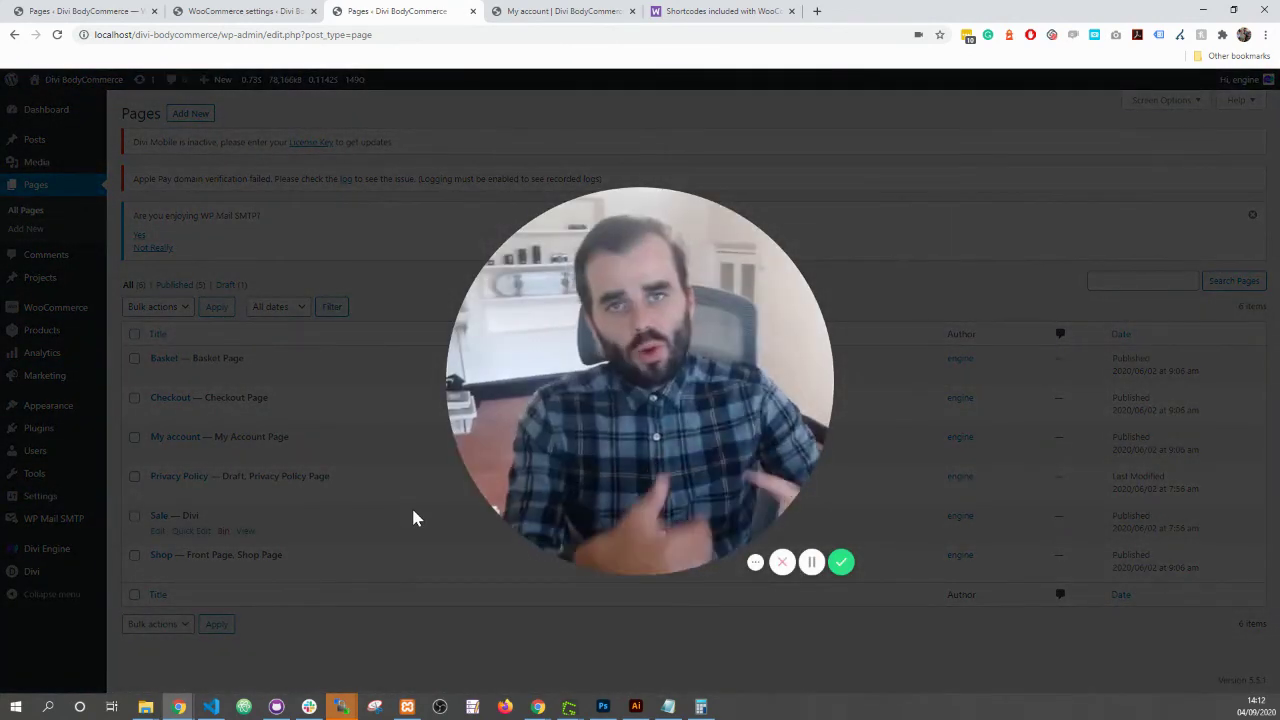